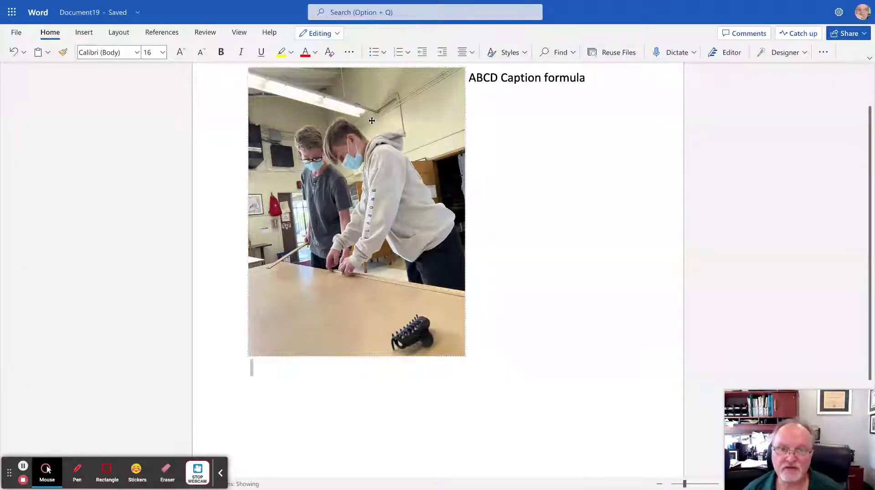
Place the insertion point on the empty line just below the classroom photo.
left_click(280, 195)
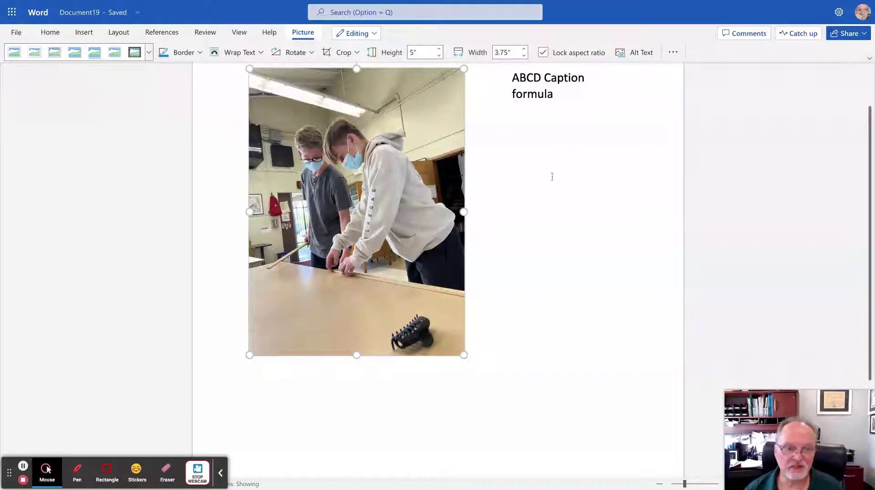
left_click(299, 382)
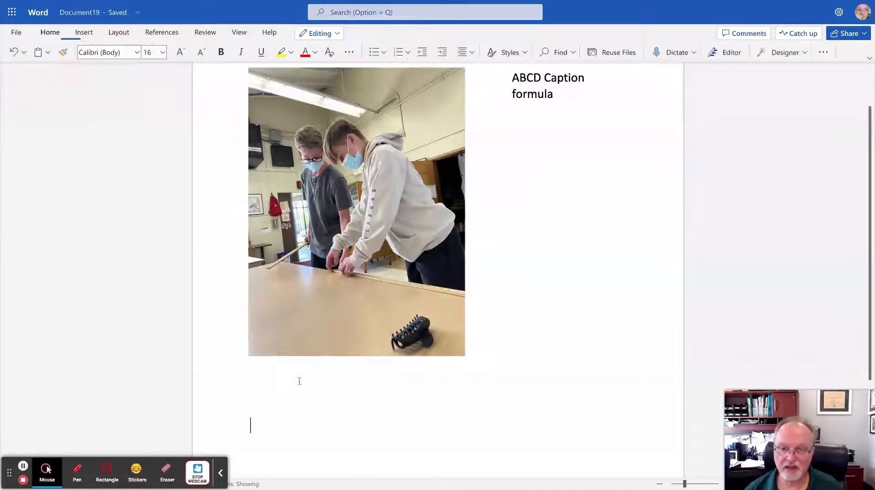
left_click(274, 381)
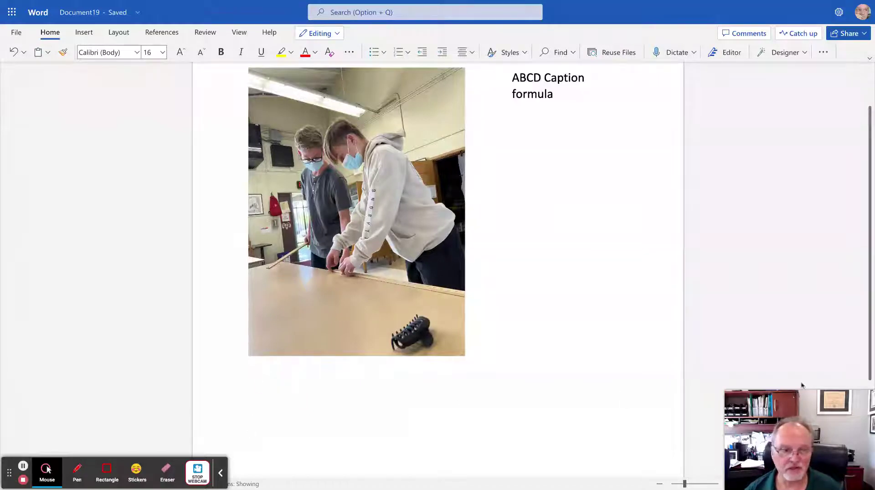
key("BackSpace")
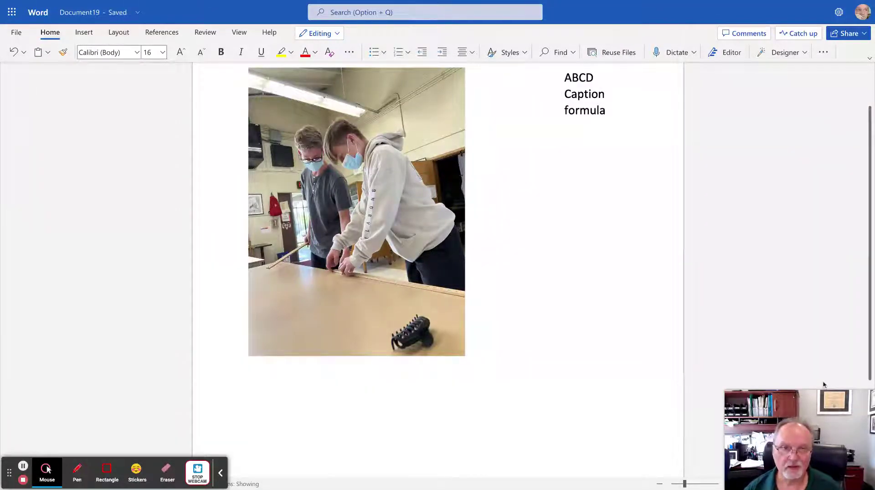
Undo the heading reflow, then type 'Attention getter' and 'Basic Information' on separate lines.
key("ctrl+z")
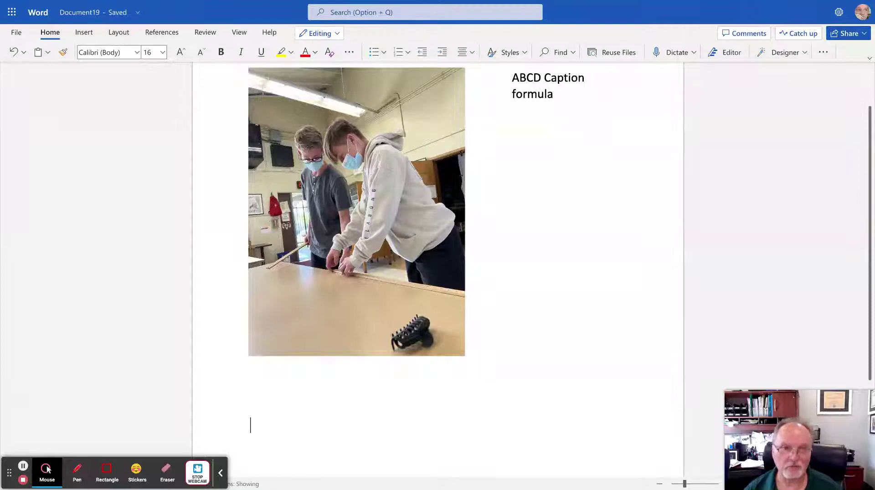
key("Return")
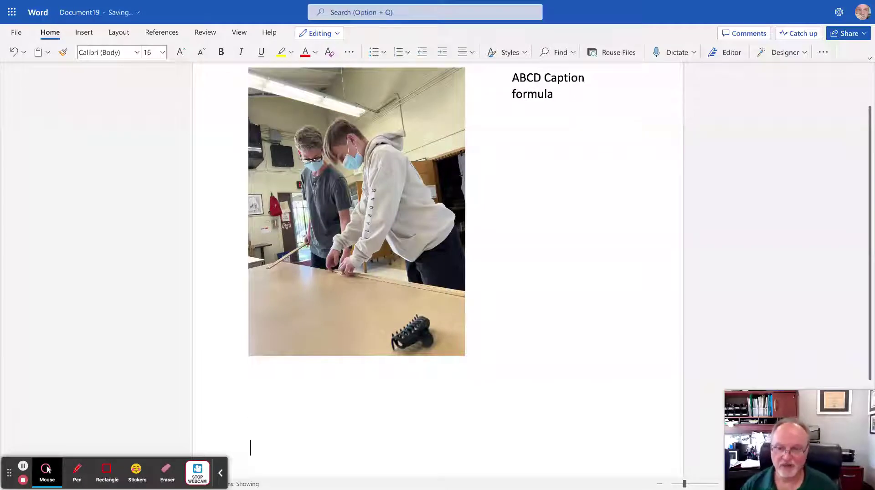
type("Atten")
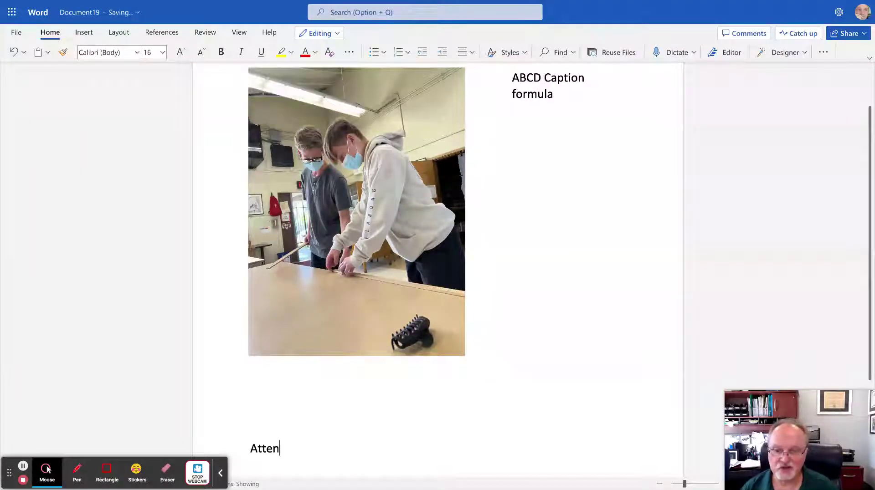
type("tion getter")
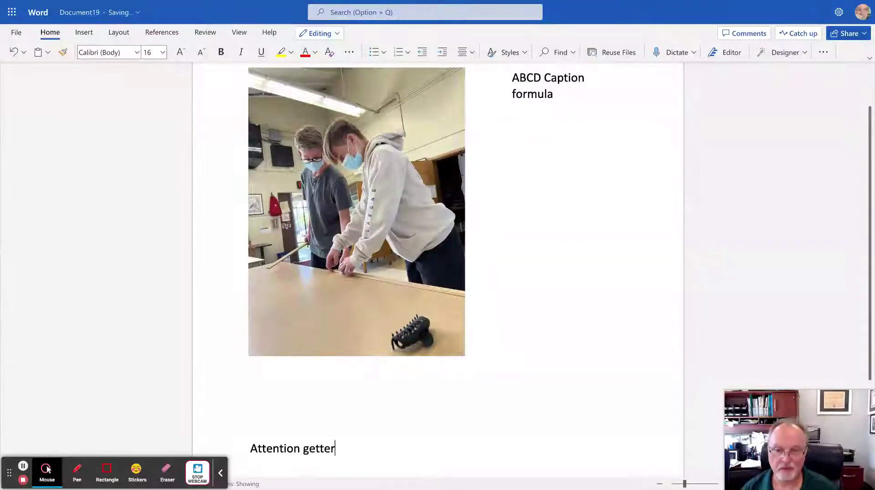
key("Return")
type("Ba")
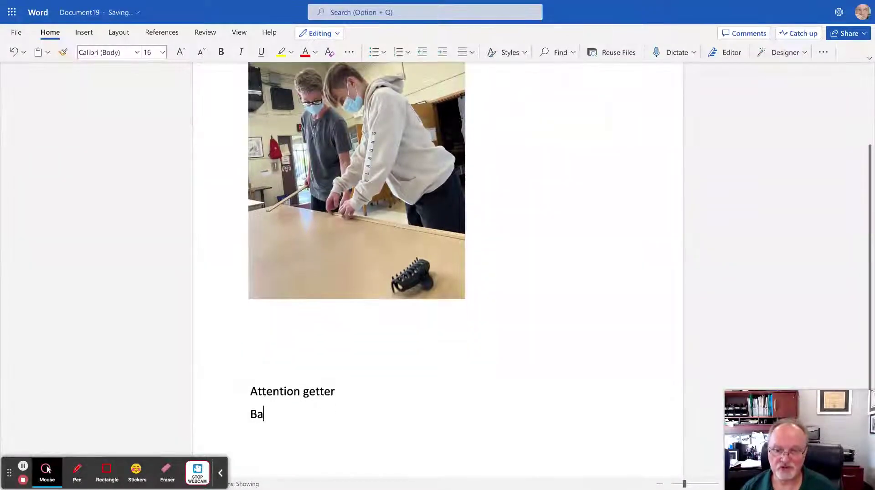
type("sic Info")
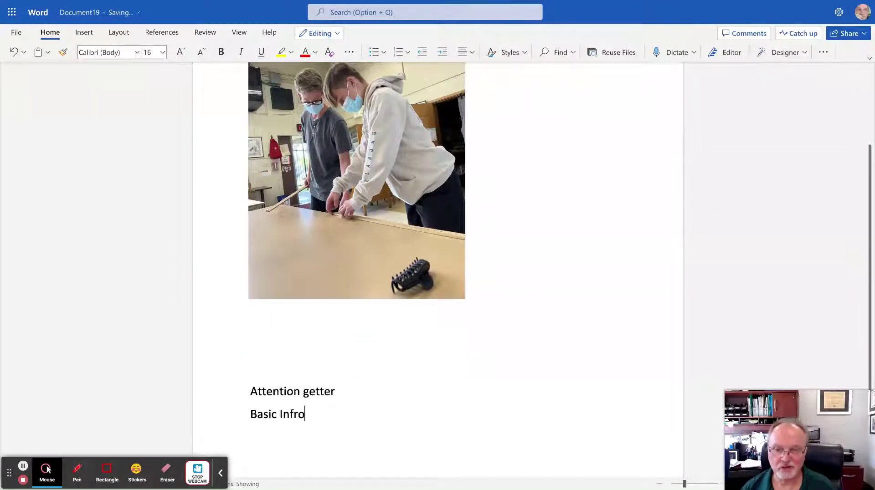
key("BackSpace")
type("ormation")
key("Return")
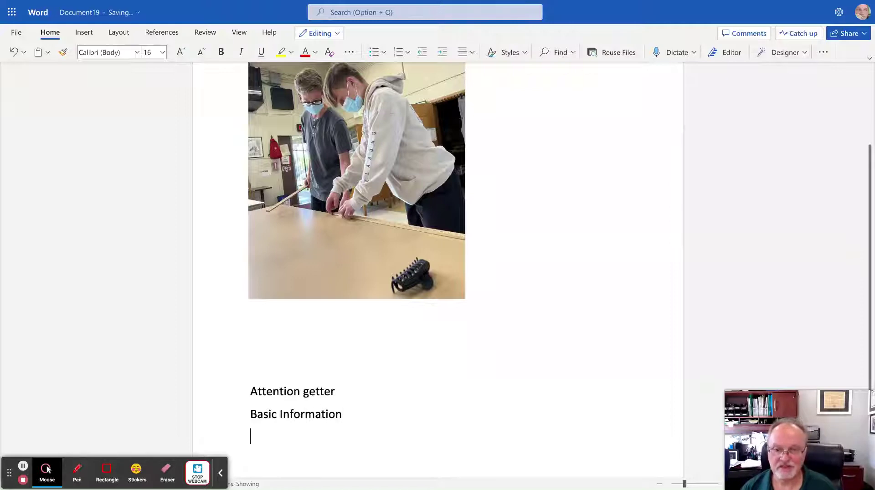
Add 'Complementary Information' and 'Direct Quote' as the next two lines.
type("Complemen")
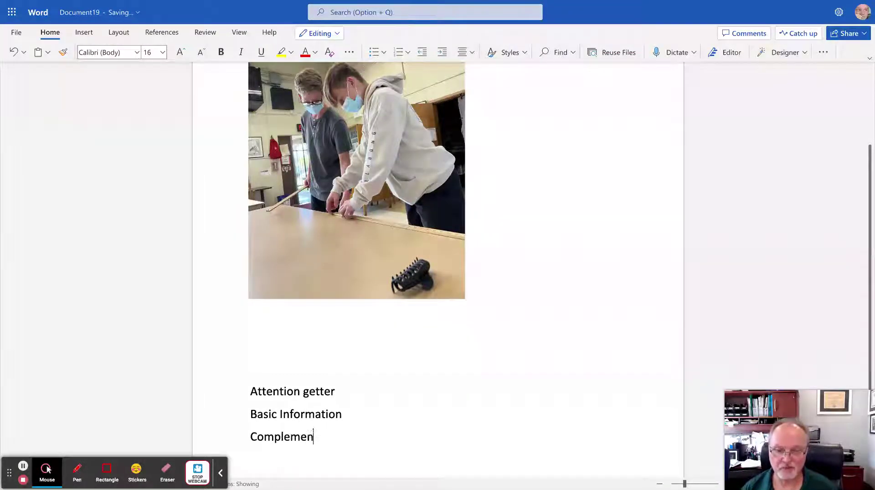
type("tra")
key("BackSpace")
key("BackSpace")
type("ary ")
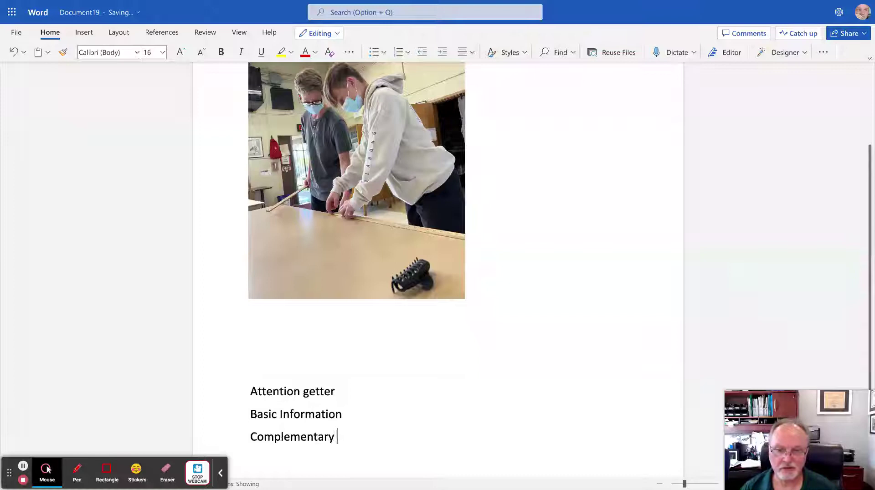
type("Inform")
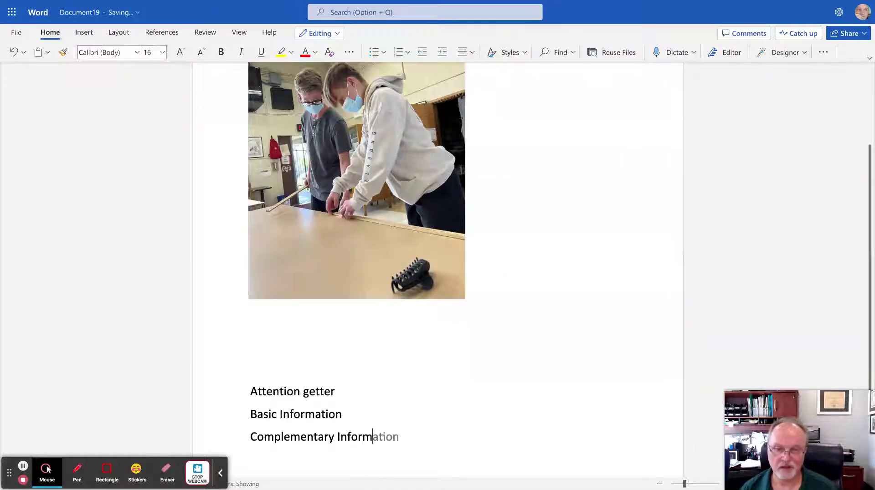
key("Tab")
key("Return")
type("D")
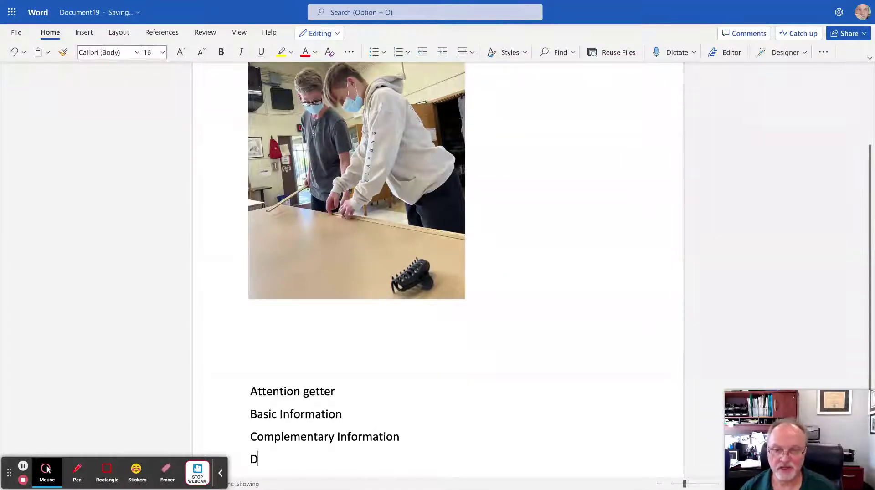
type("irect Qu")
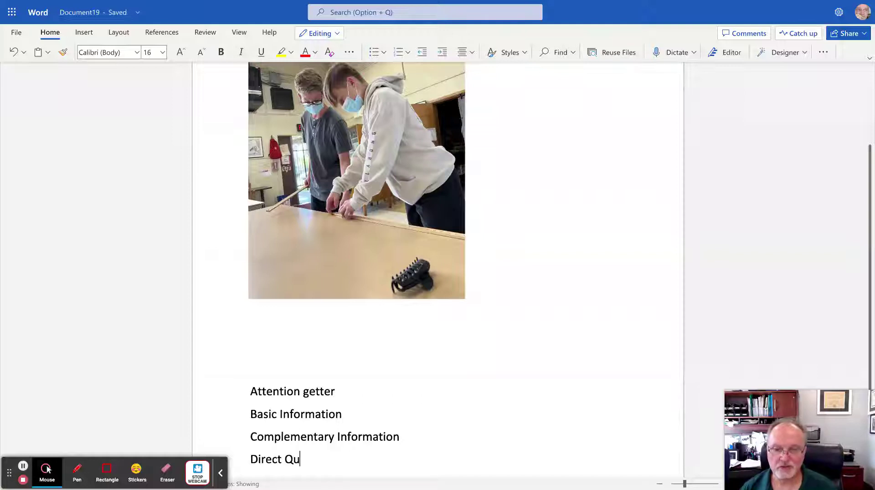
type("ote")
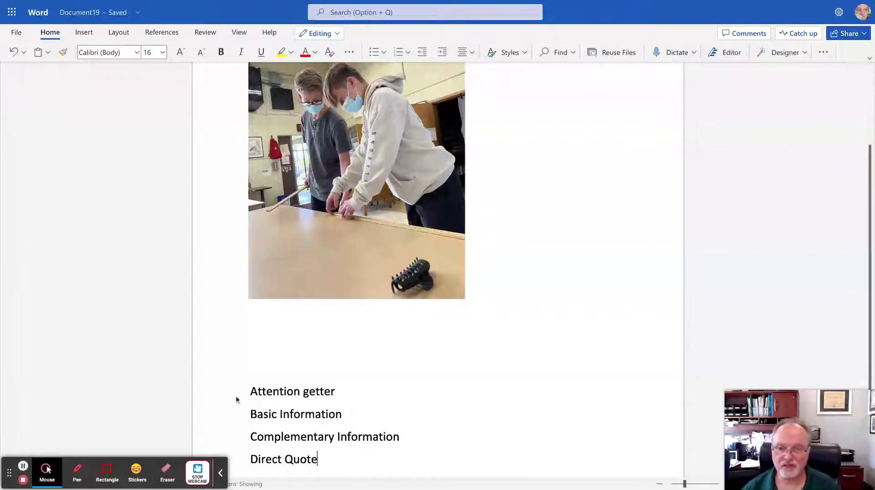
Insert a blank paragraph right after the 'Basic Information' line.
left_click_drag(251, 415, 353, 410)
left_click(353, 415)
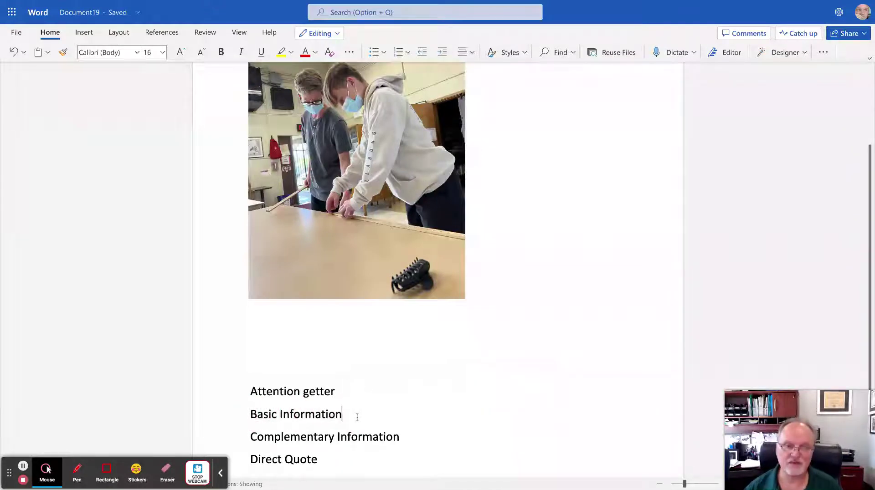
key("Return")
key("Return")
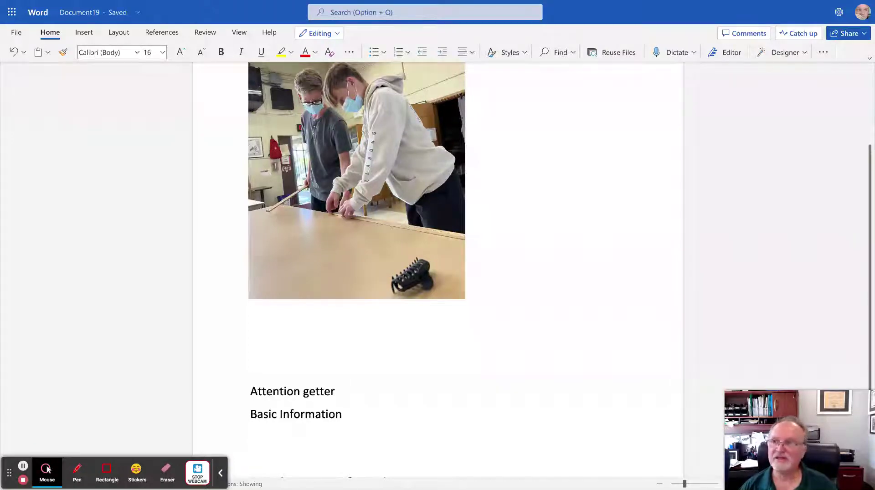
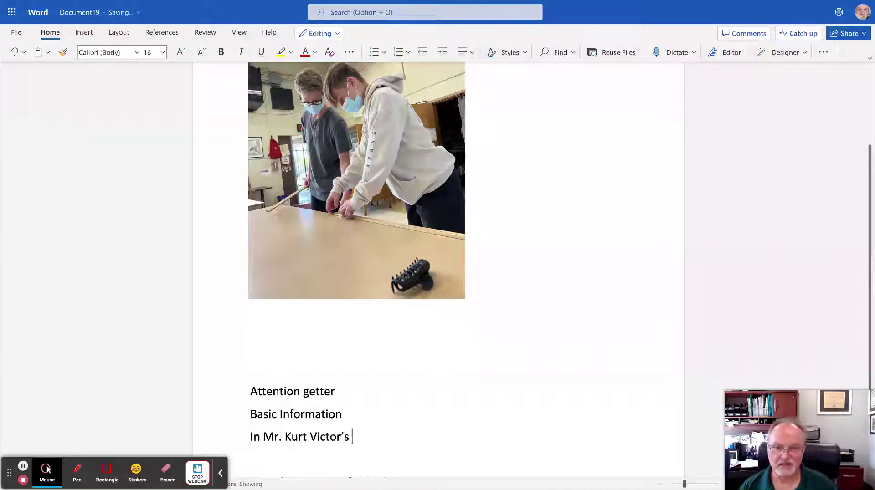
Type a line naming the teacher's class under Basic Information, then select the teacher's title.
type("class")
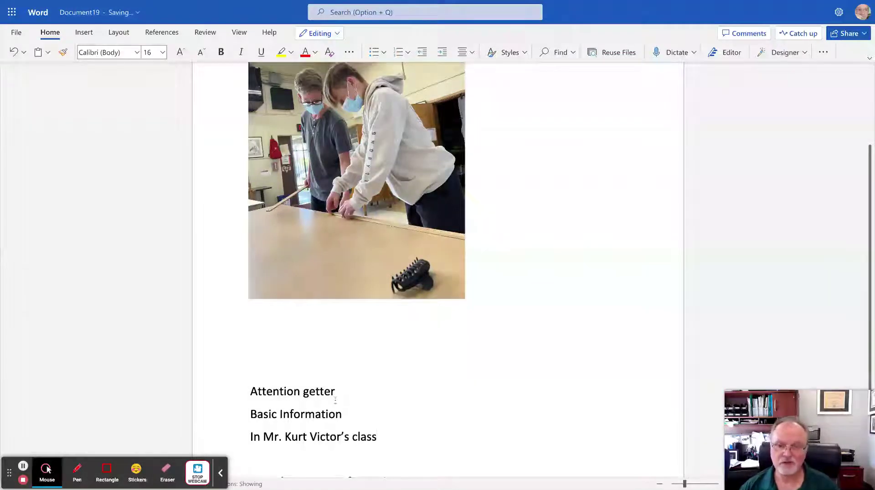
left_click(263, 438)
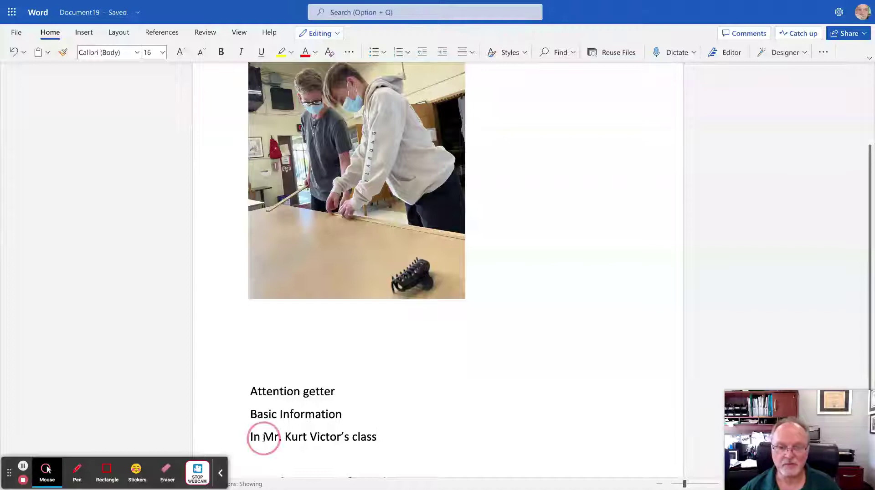
left_click_drag(264, 438, 350, 438)
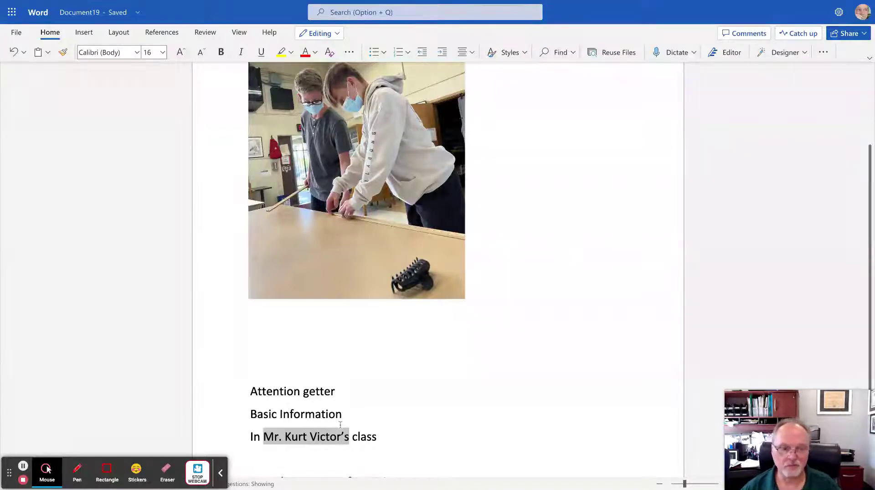
left_click(275, 438)
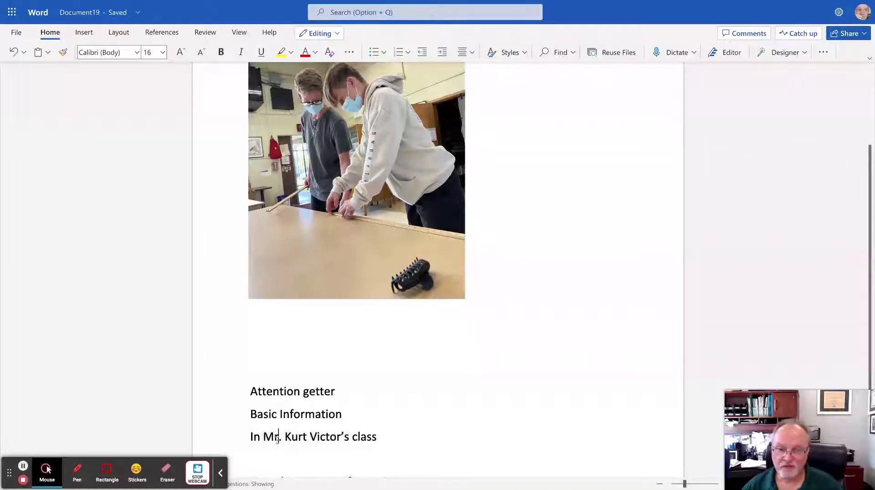
left_click_drag(282, 438, 264, 439)
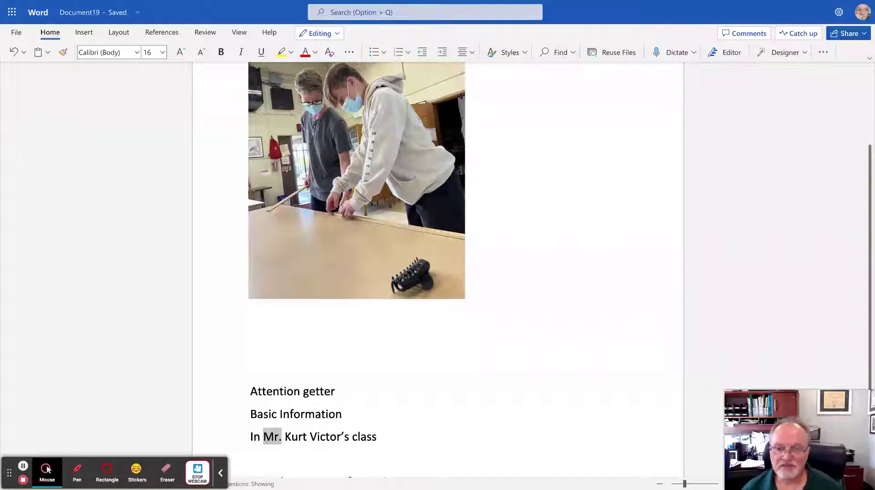
left_click(869, 273)
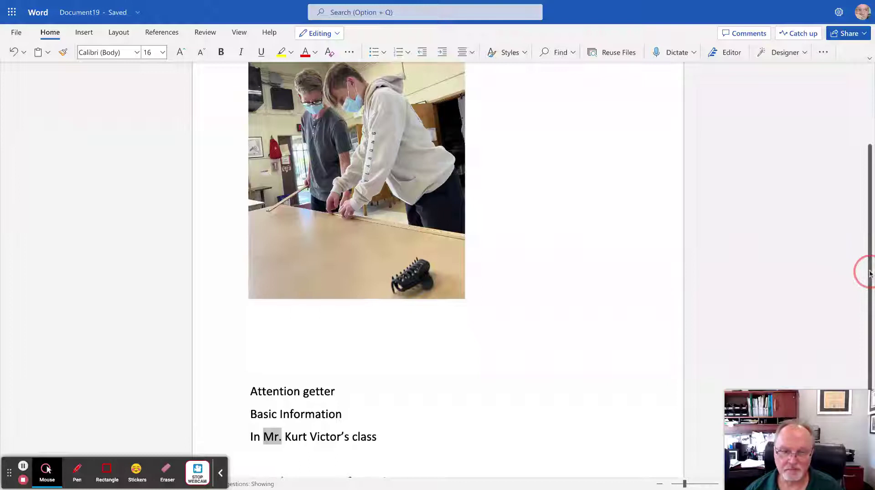
left_click_drag(870, 273, 870, 279)
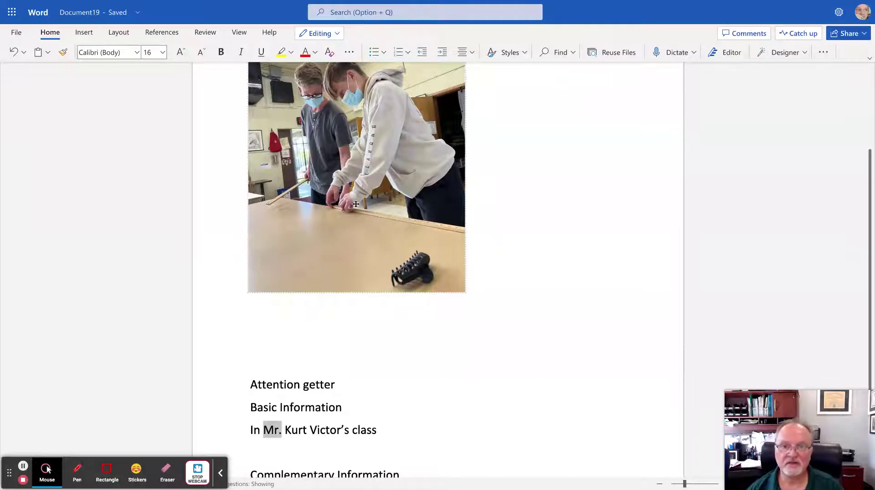
Add two lines below the class line, each with a student's name followed by ', 7,'.
left_click(392, 428)
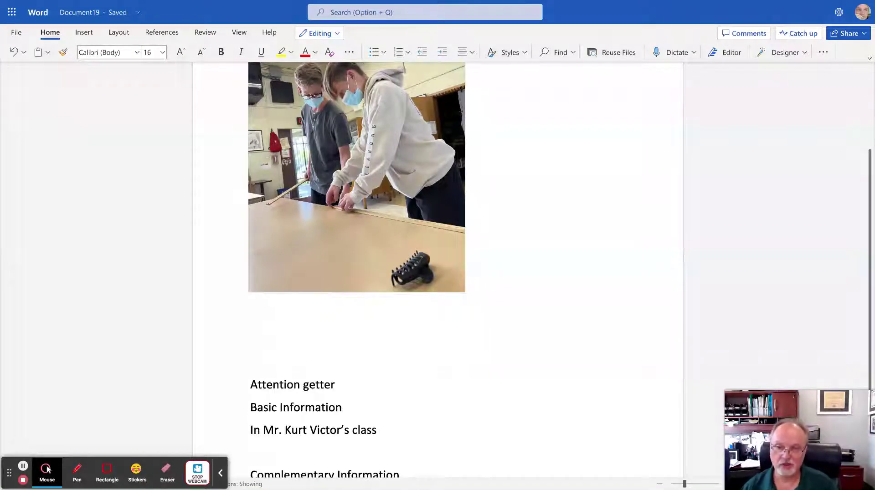
key("Return")
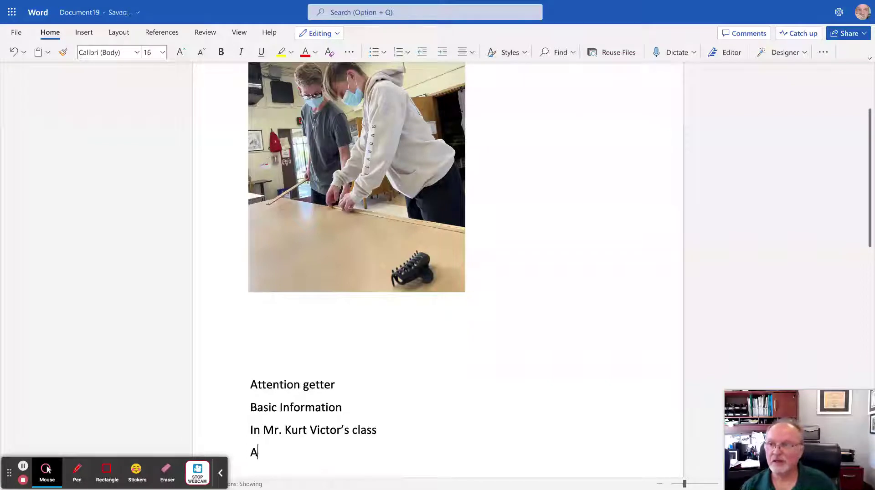
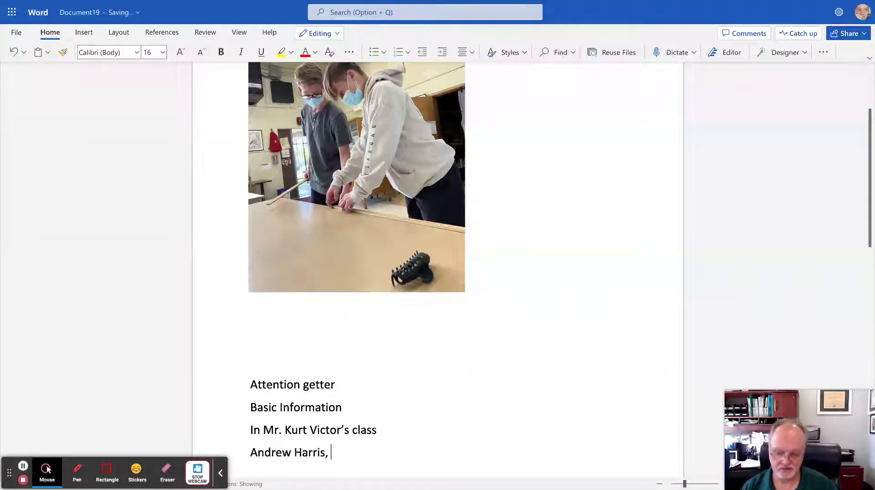
type("7")
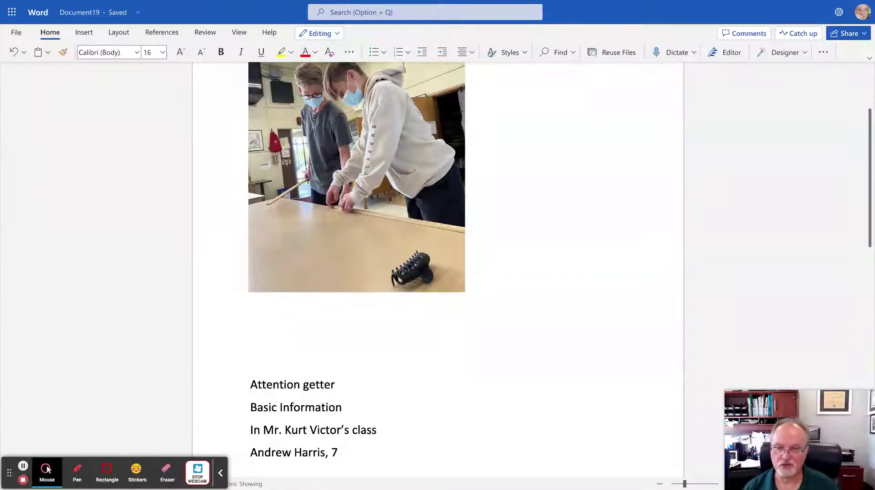
type(",")
key("Return")
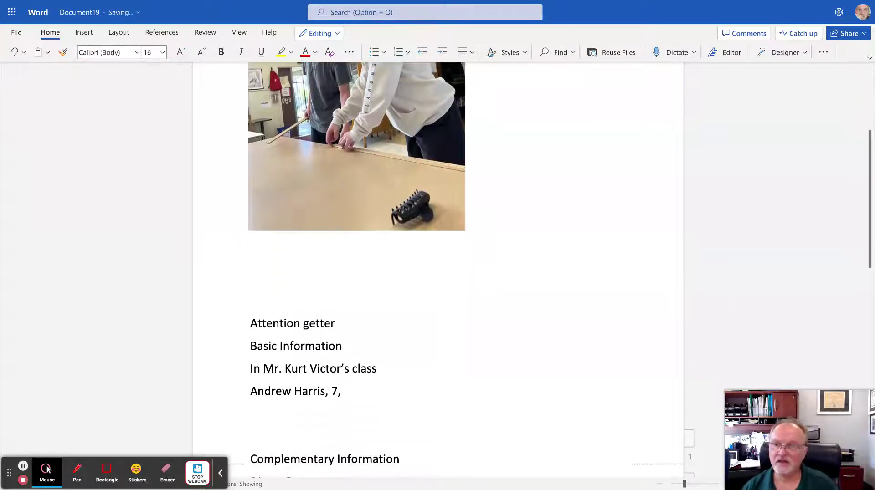
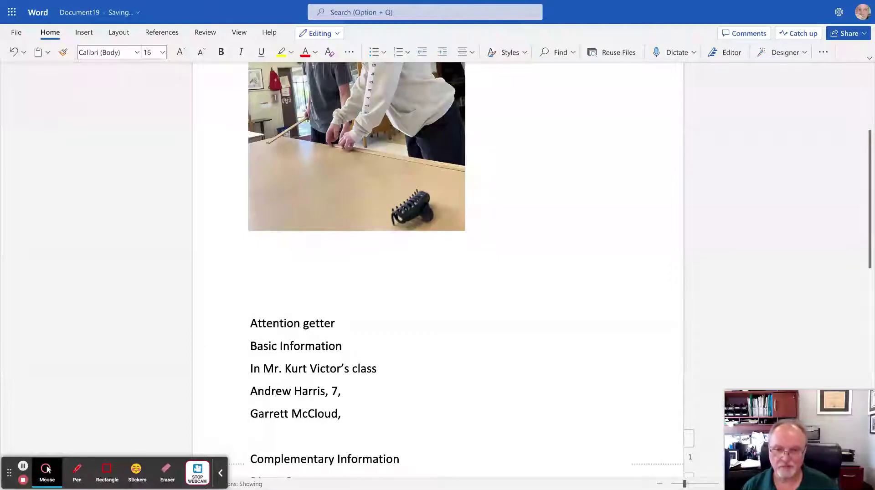
type("7")
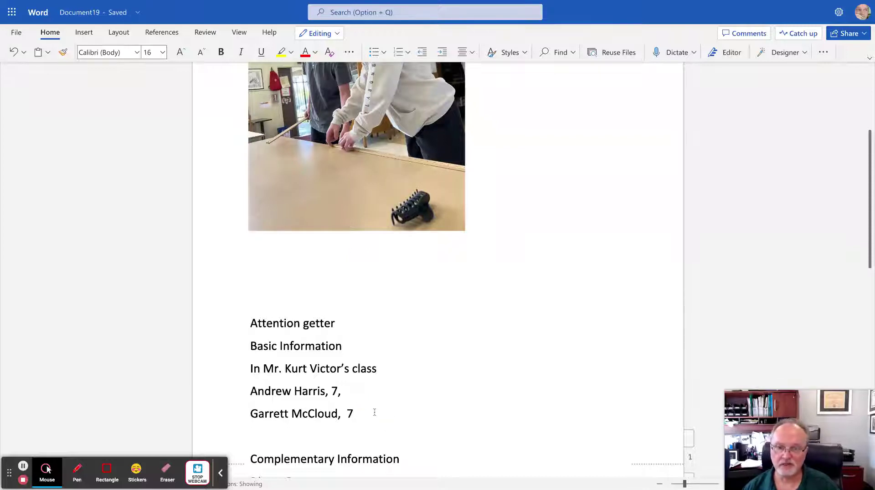
type(",")
Add an empty line below, then delete the flagged extra space before 7 on the second student's line.
key("Return")
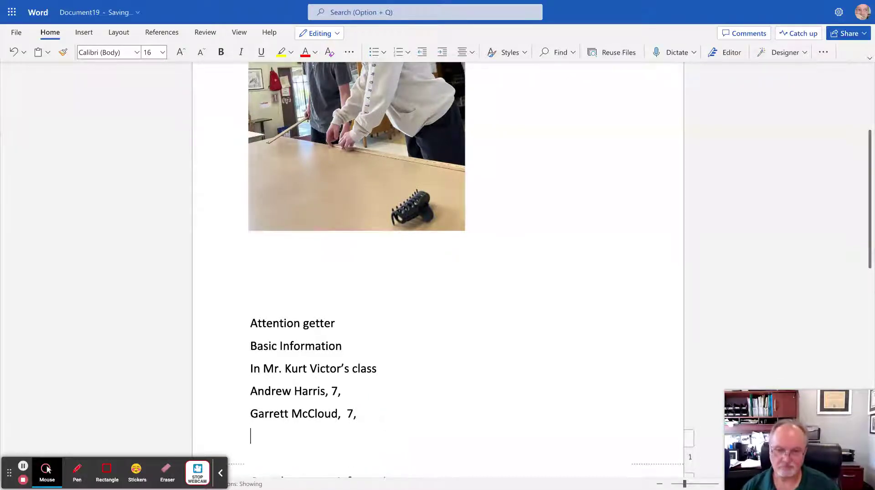
key("Up")
right_click(346, 415)
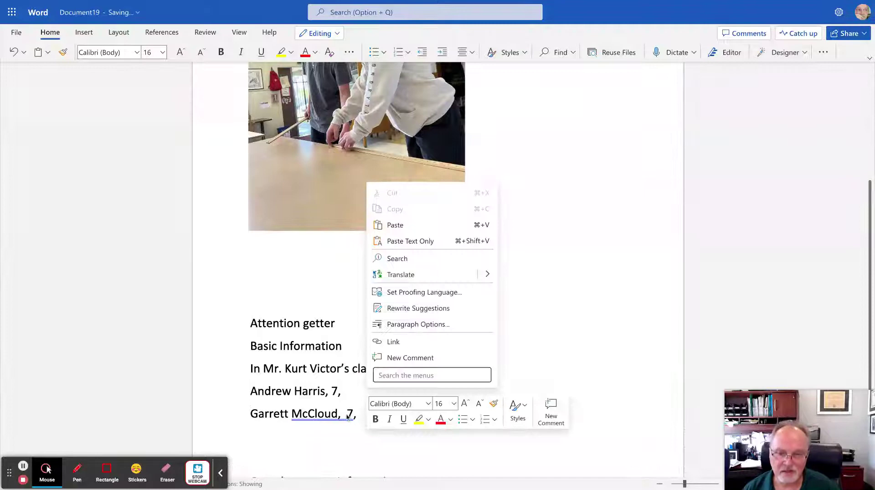
left_click(346, 416)
left_click(348, 415)
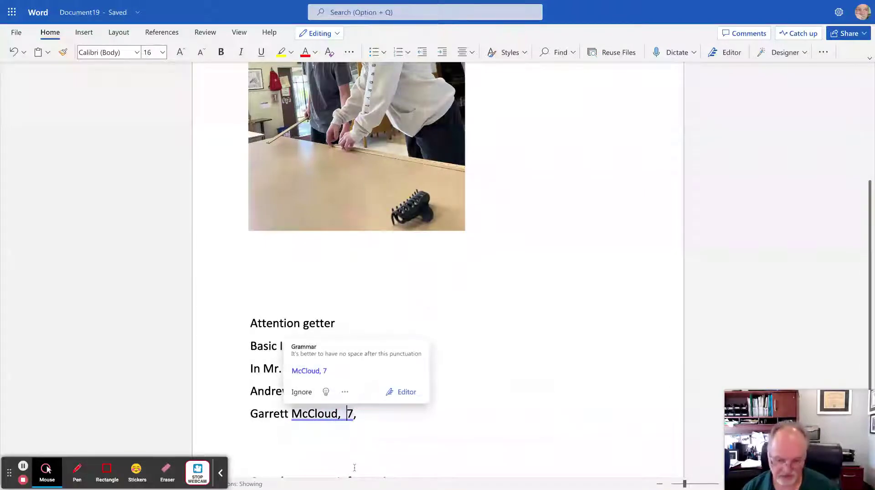
key("BackSpace")
left_click(303, 439)
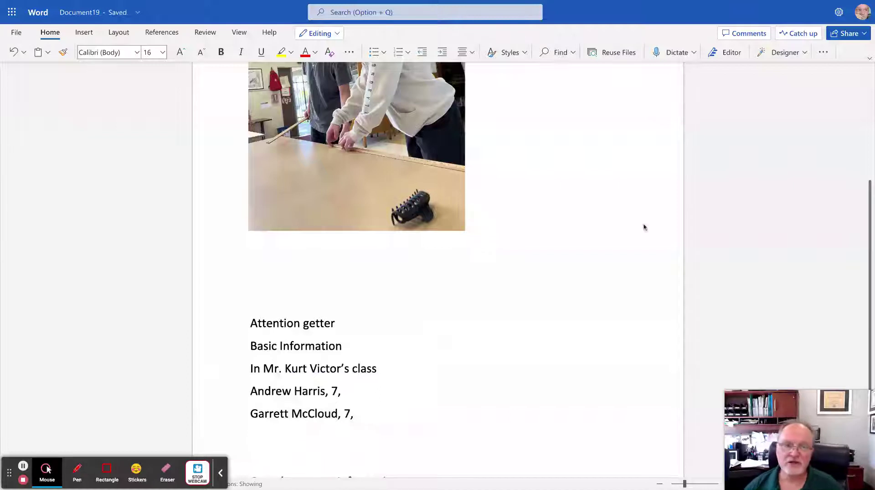
left_click(869, 260)
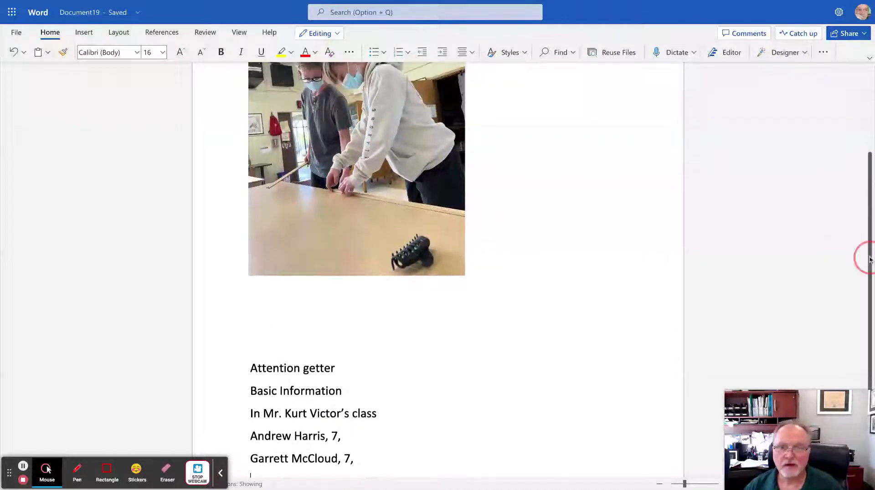
scroll(869, 260, "up", 3)
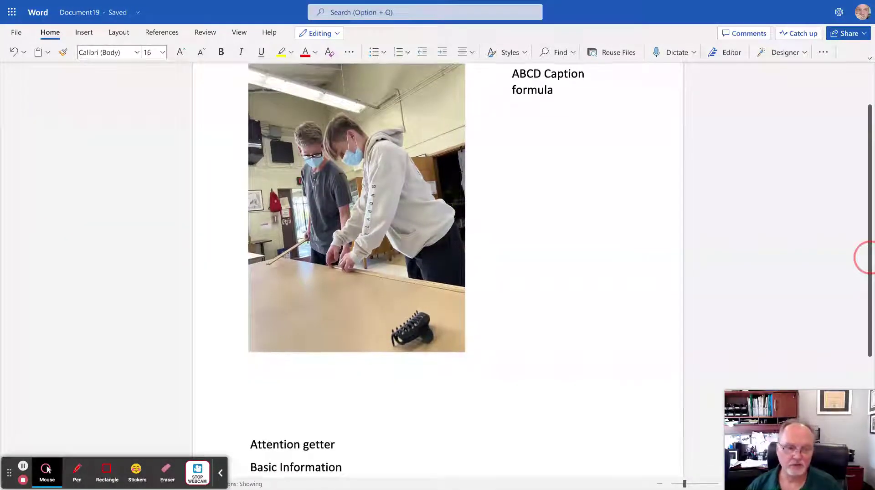
scroll(868, 258, "down", 4)
scroll(866, 258, "down", 1)
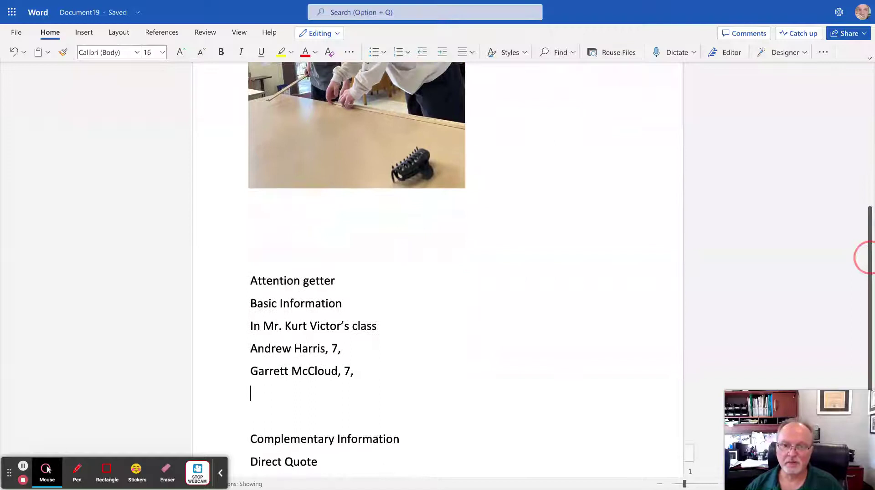
Join both student lines onto the class line, separated by a comma and 'and'.
left_click(252, 350)
key("BackSpace")
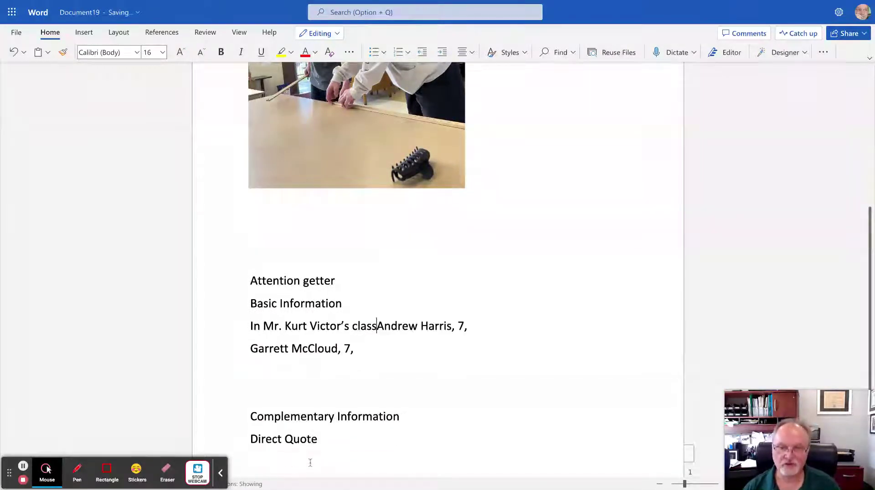
key("BackSpace")
type(",")
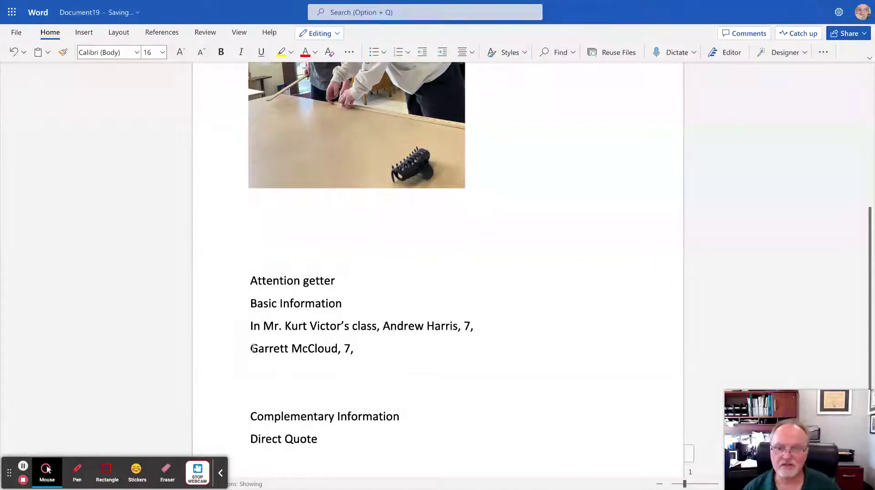
left_click(251, 349)
key("BackSpace")
type("and")
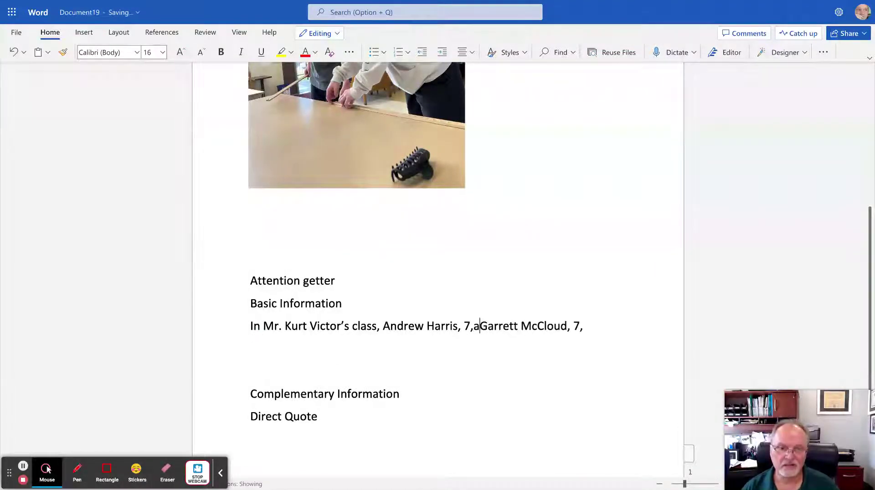
key("Left")
key("Left")
key("Left")
key("Left")
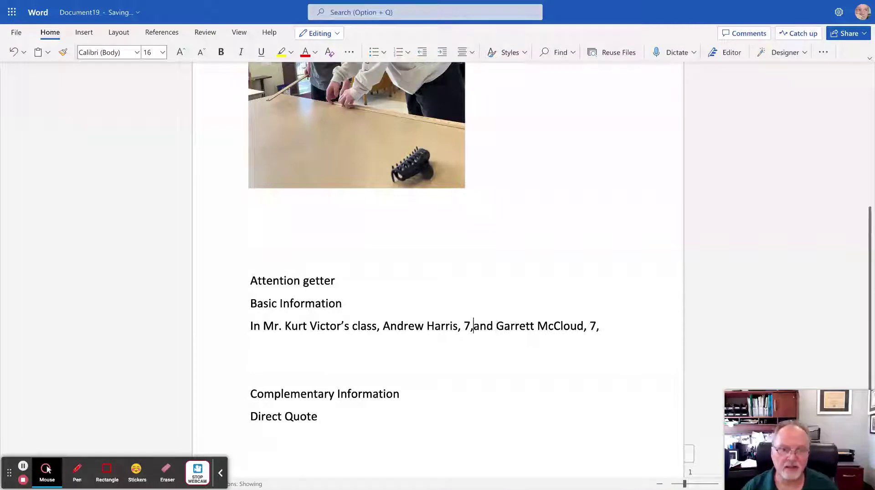
End the sentence with 'measure the classroom to make a scale drawing on the computer.'.
left_click(612, 325)
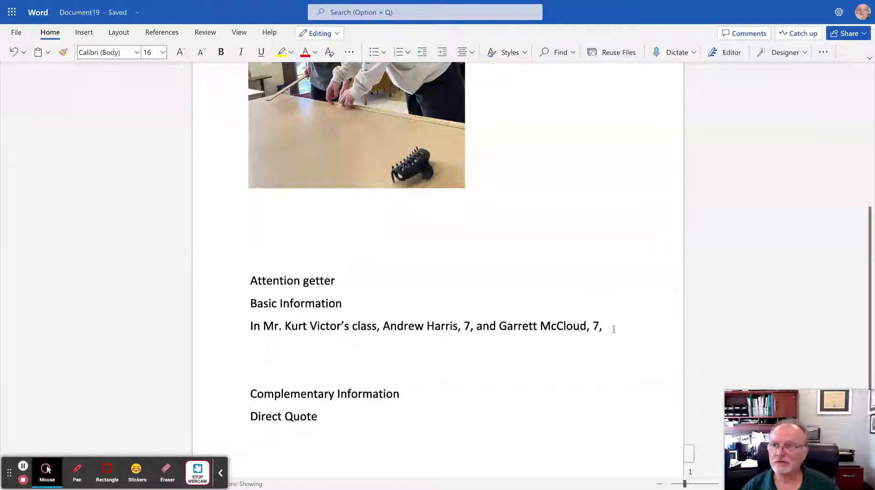
type("meau")
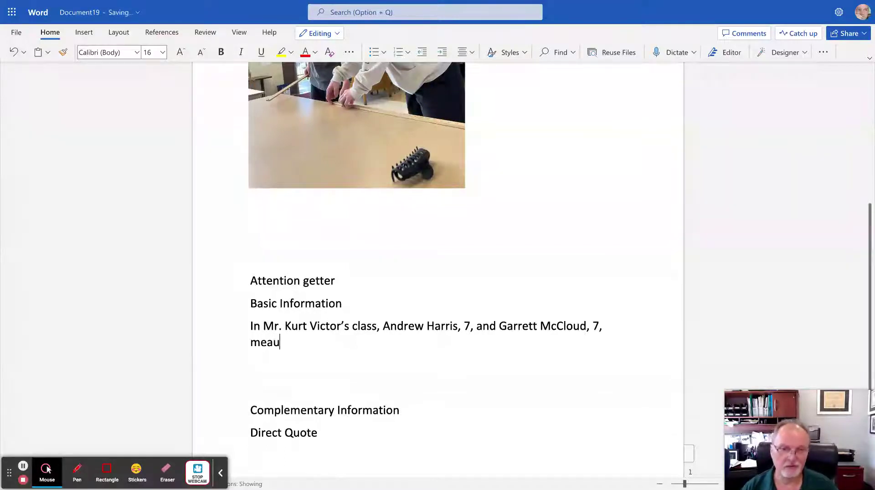
key("BackSpace")
type("sure ")
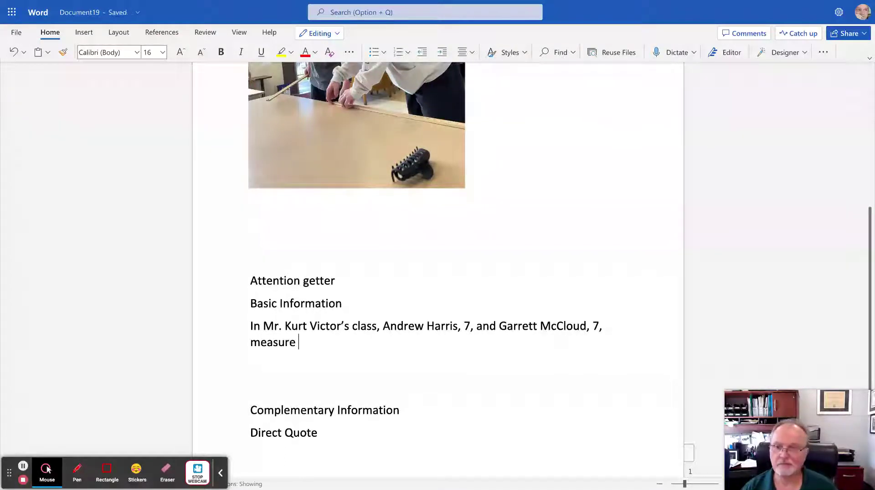
type("the class")
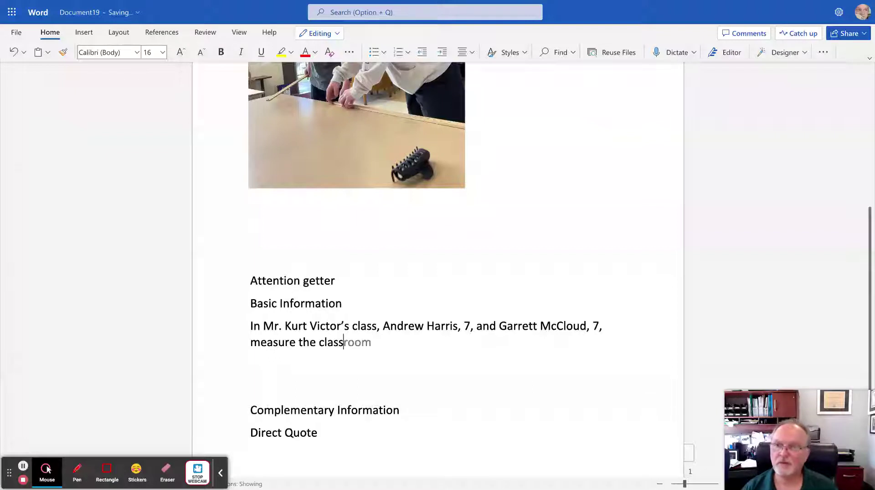
type("room to m")
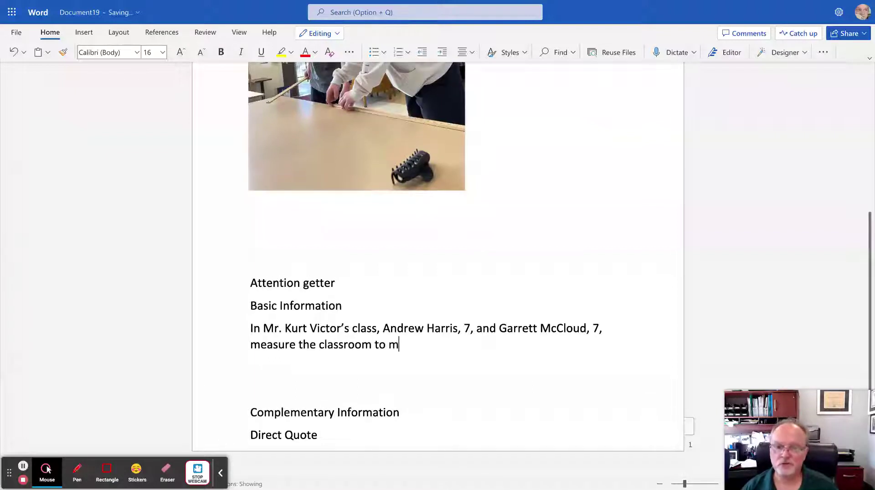
type("ake a scal")
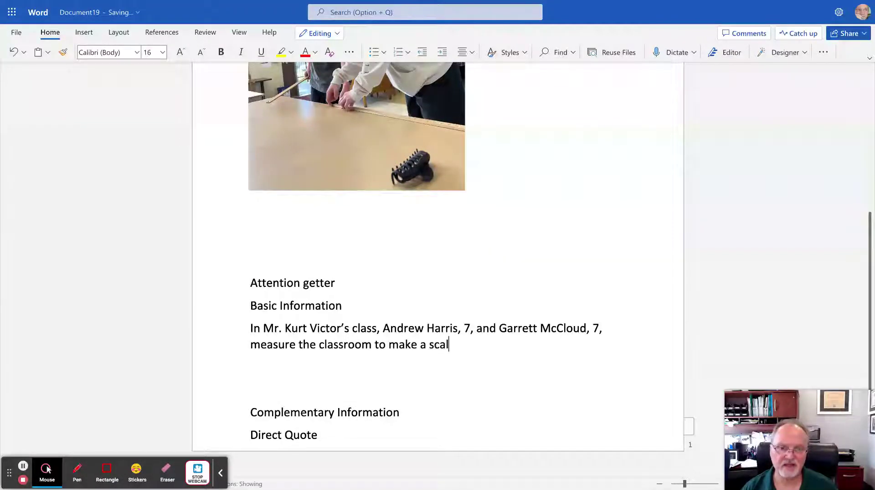
type("e drawing on the")
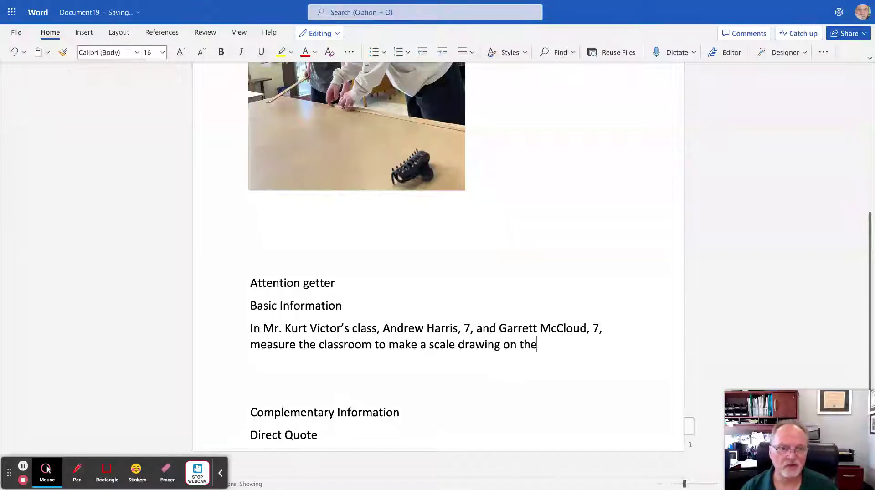
type(" computer.")
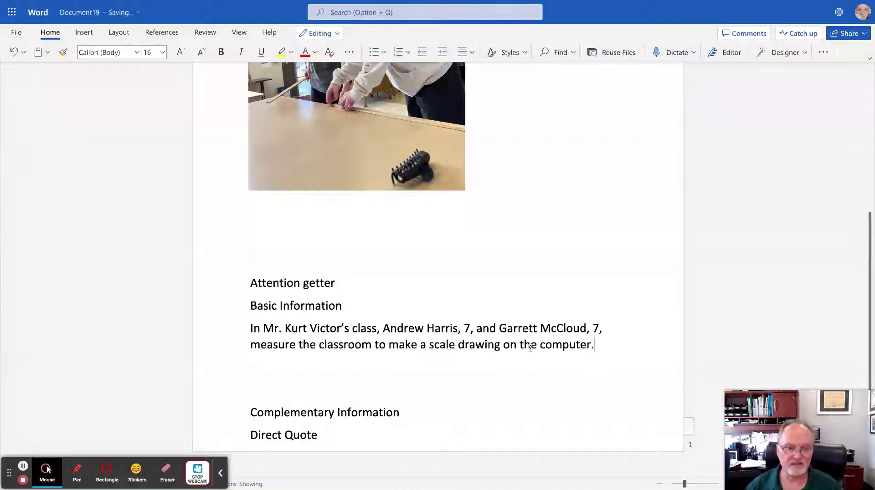
left_click_drag(264, 328, 580, 327)
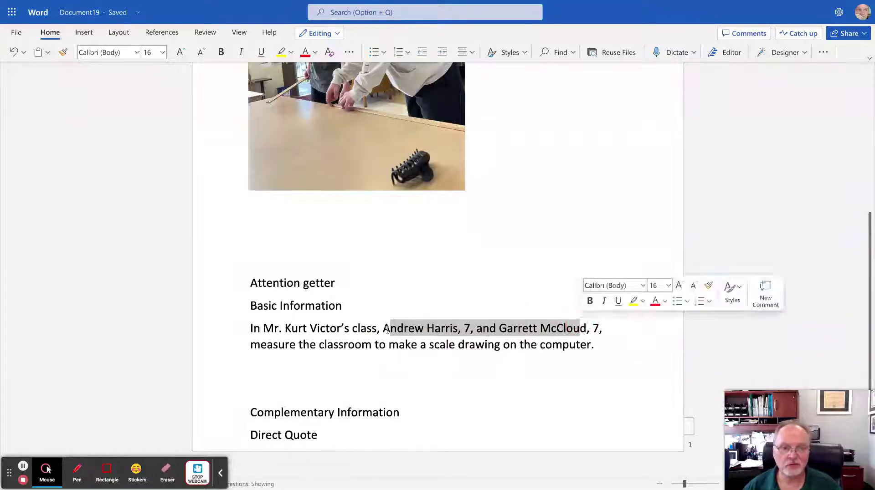
left_click_drag(253, 346, 591, 346)
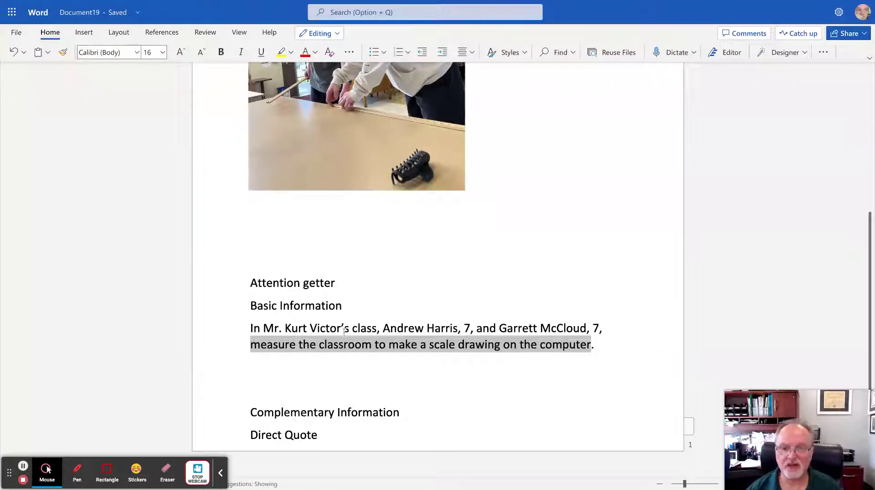
left_click(252, 346)
left_click_drag(252, 346, 289, 348)
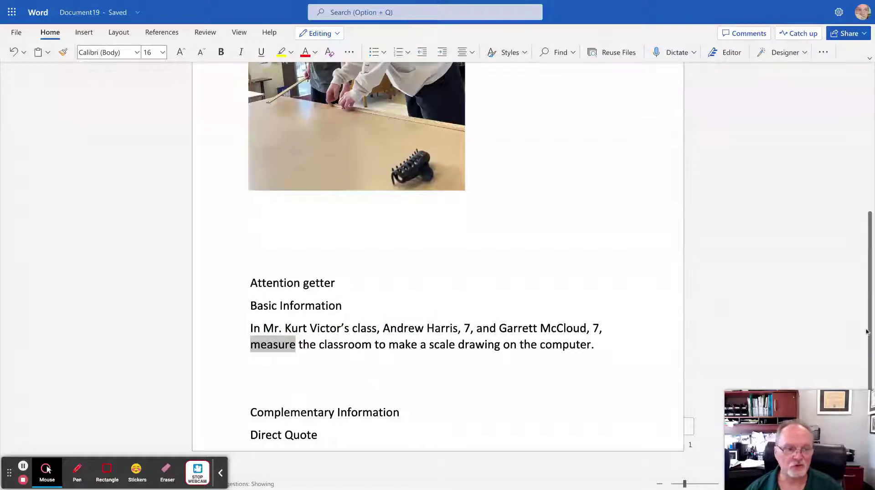
left_click_drag(871, 338, 874, 237)
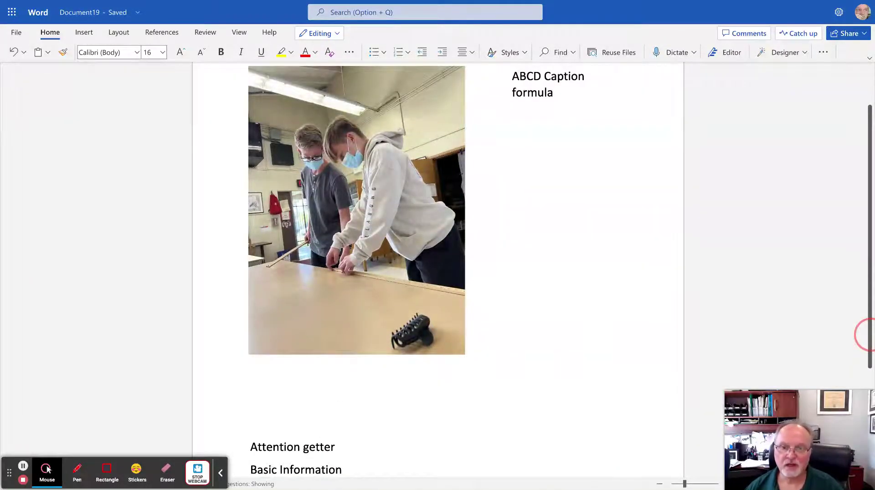
scroll(868, 335, "down", 4)
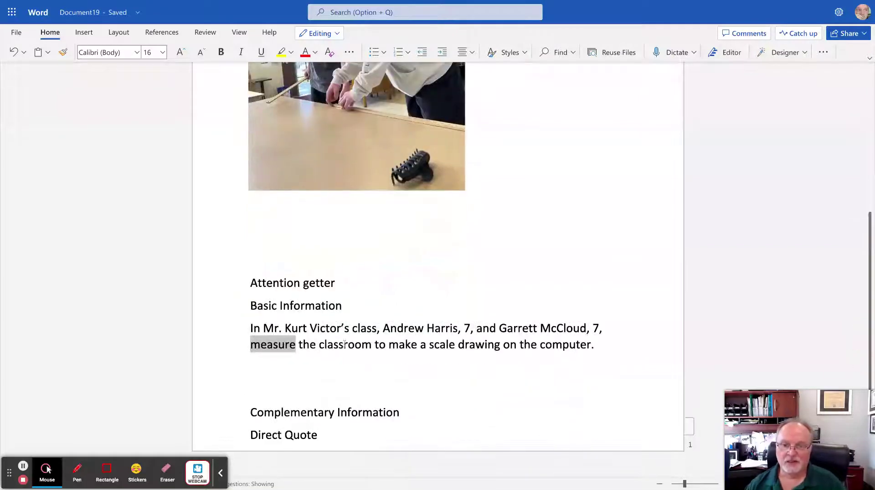
left_click(286, 345)
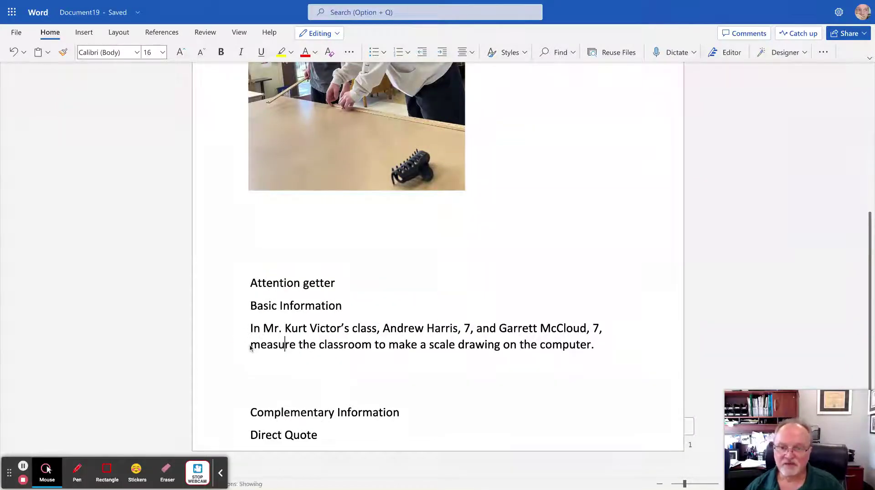
left_click_drag(250, 349, 295, 346)
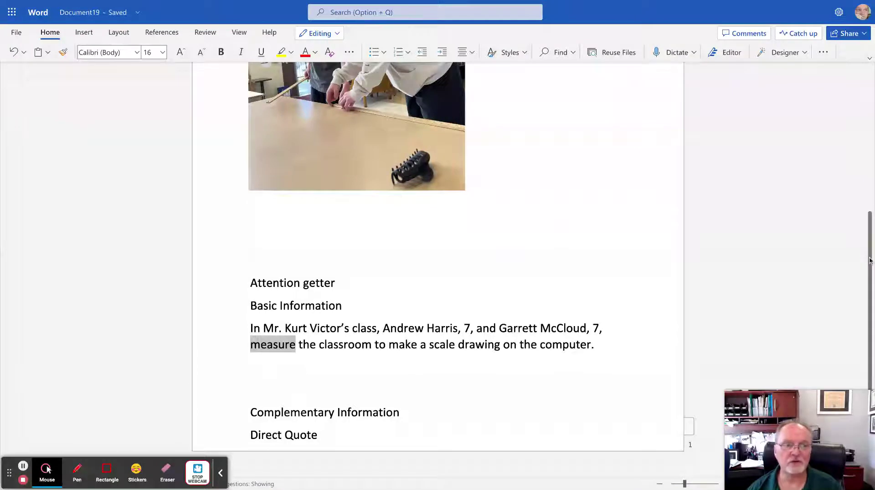
scroll(869, 260, "up", 5)
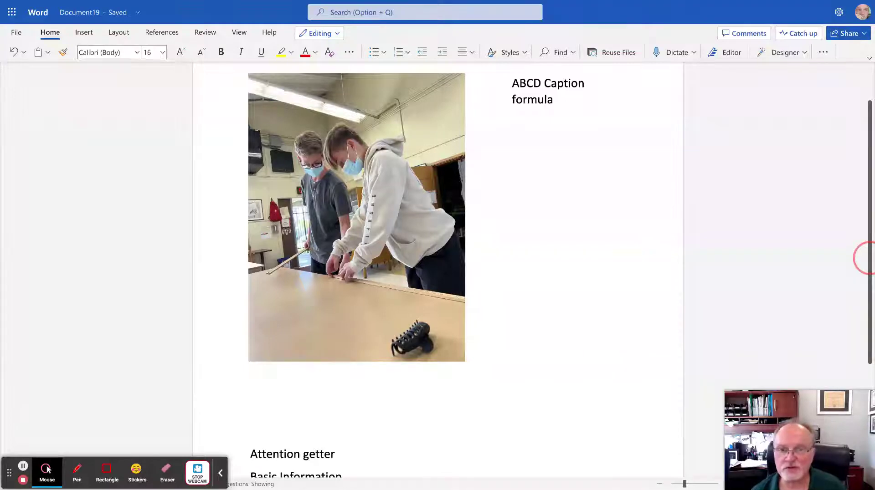
scroll(868, 259, "down", 5)
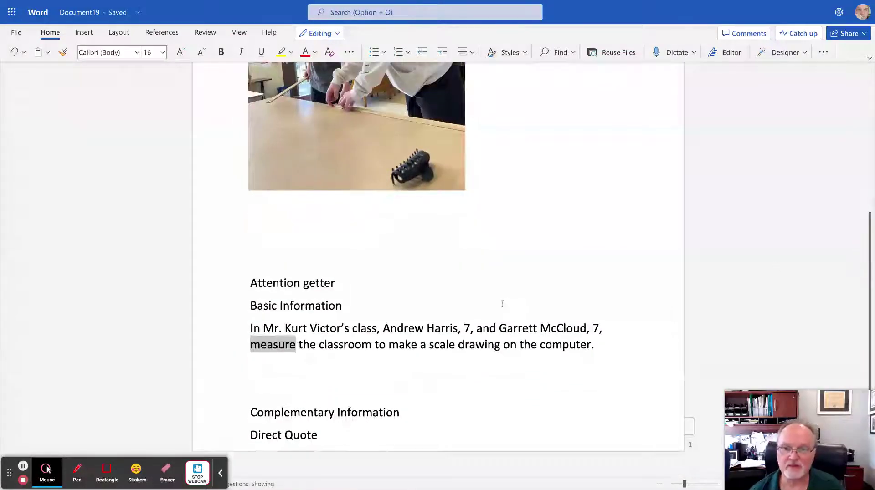
Add two blank lines beneath the 'Complementary Information' heading.
left_click(395, 331)
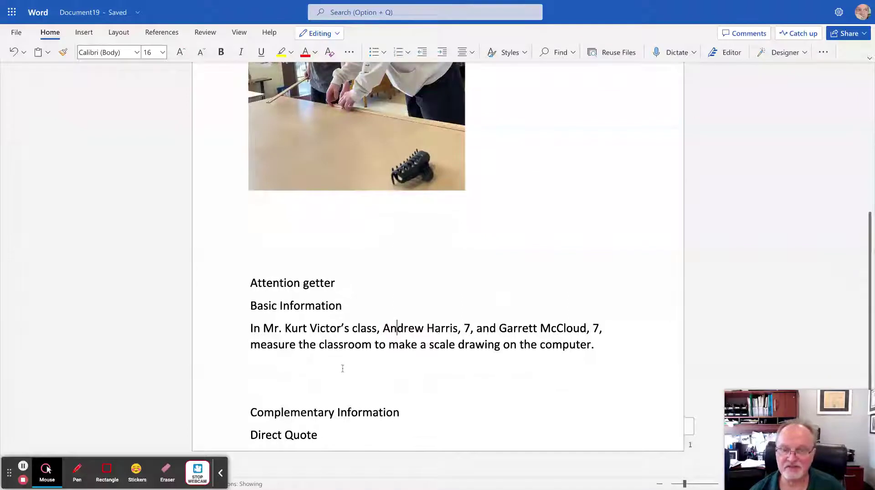
left_click(405, 413)
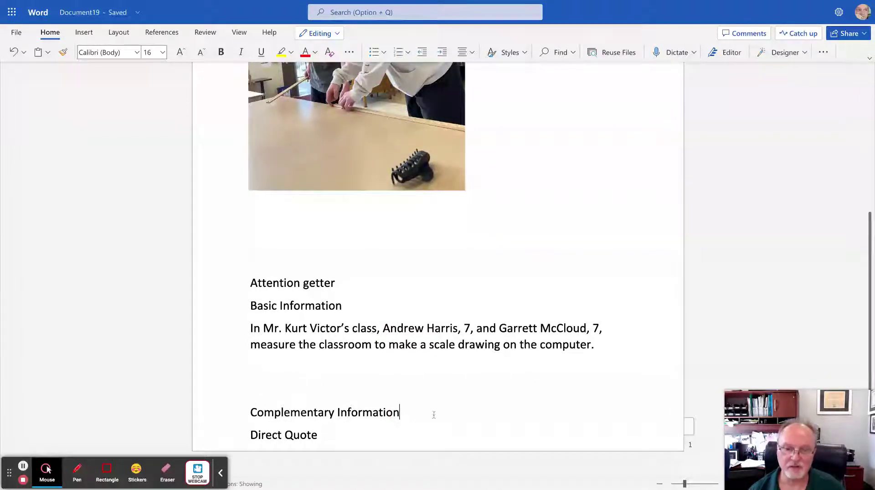
key("Return")
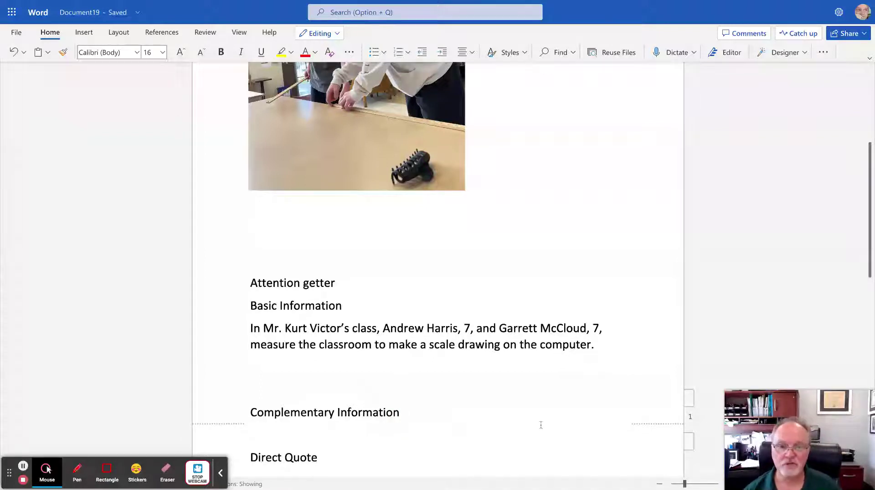
key("Return")
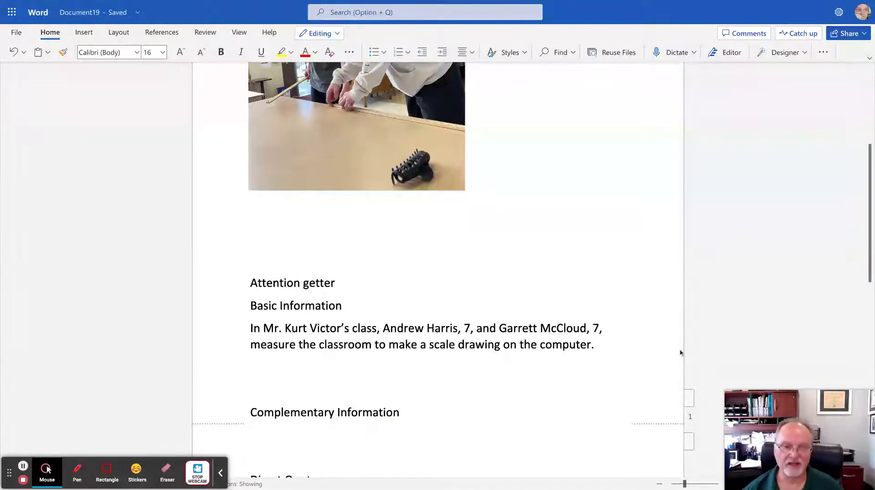
scroll(867, 274, "down", 2)
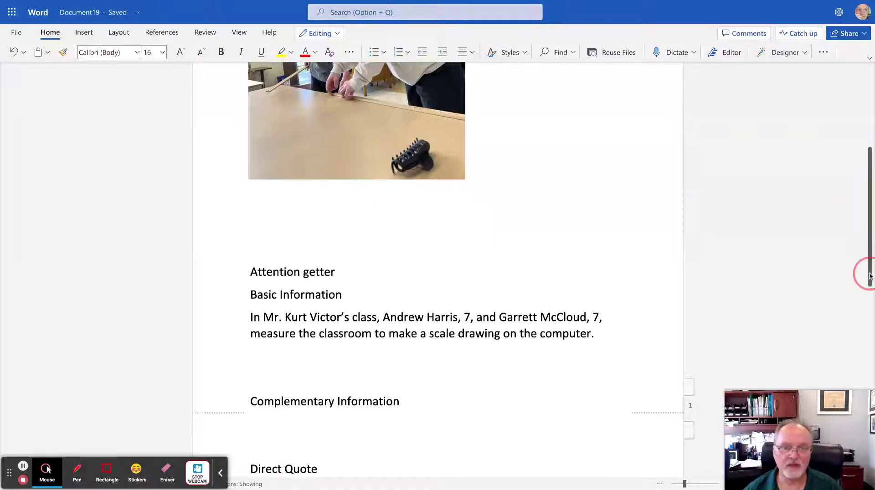
scroll(869, 276, "up", 6)
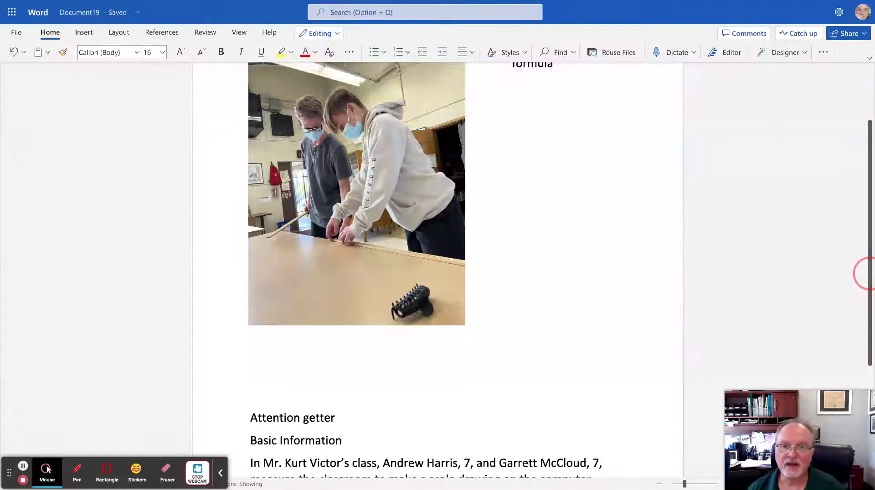
scroll(869, 274, "down", 3)
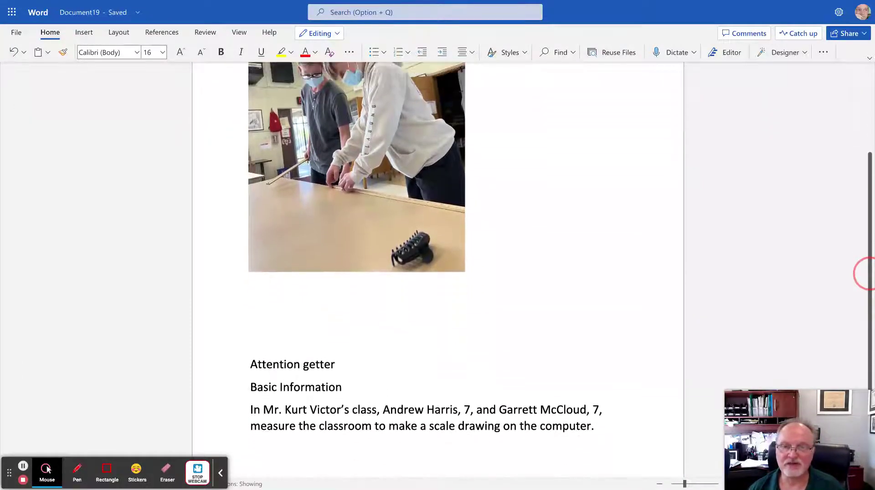
scroll(868, 274, "up", 2)
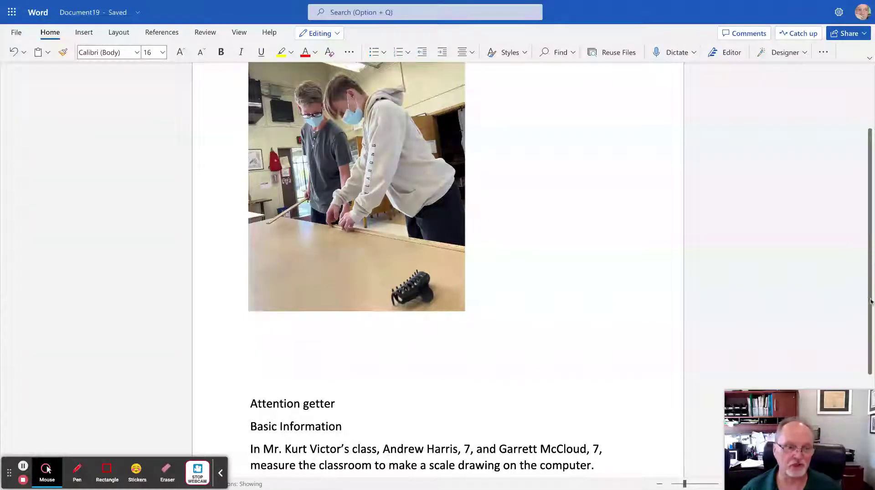
scroll(870, 307, "down", 1)
scroll(870, 306, "down", 3)
scroll(870, 307, "up", 3)
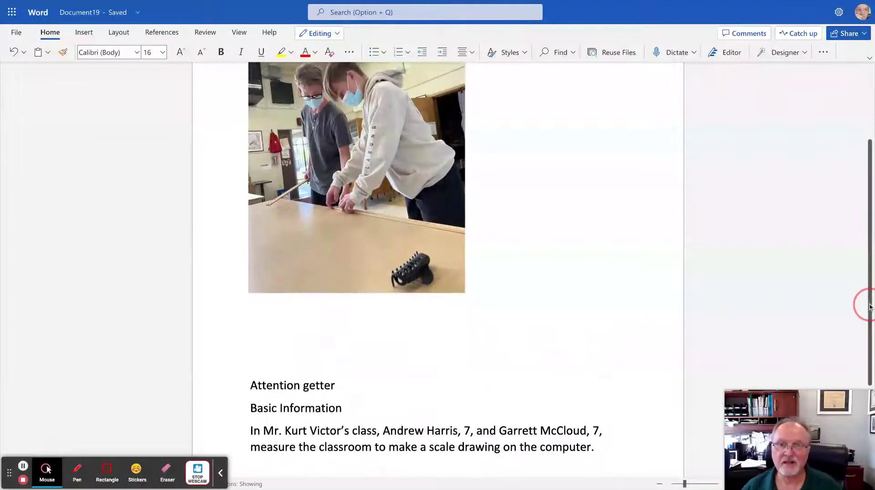
scroll(864, 305, "up", 1)
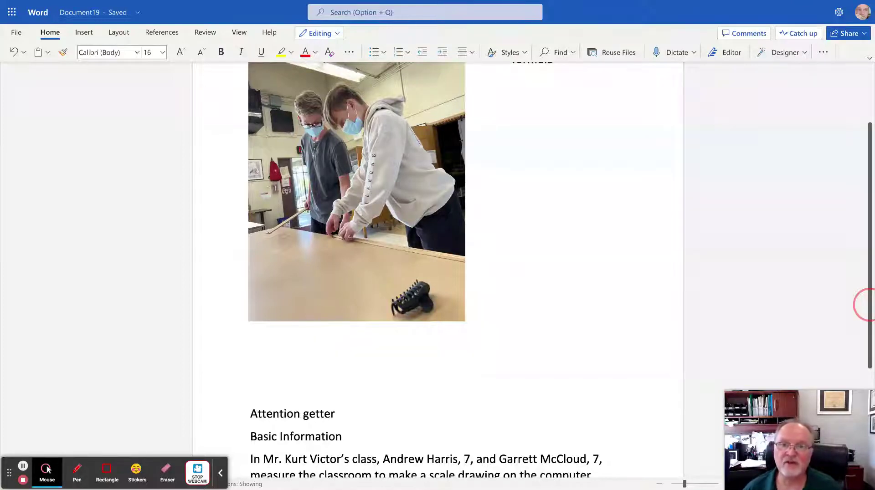
scroll(865, 304, "down", 1)
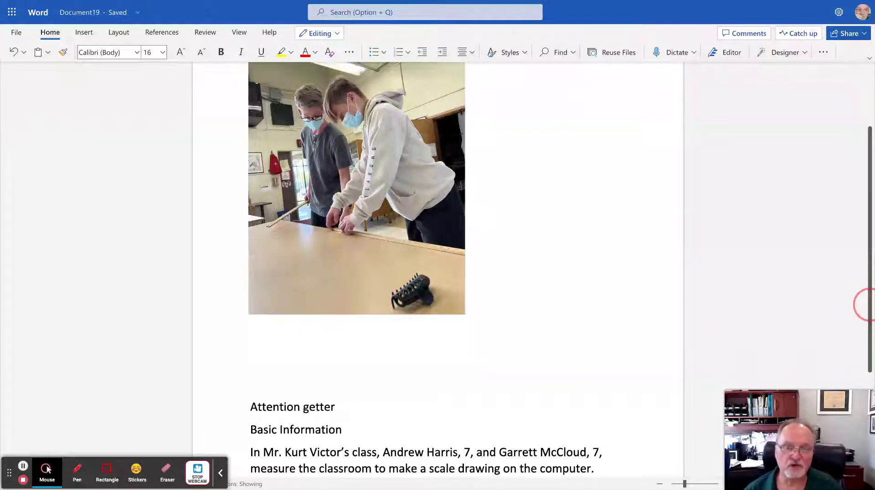
scroll(864, 304, "down", 3)
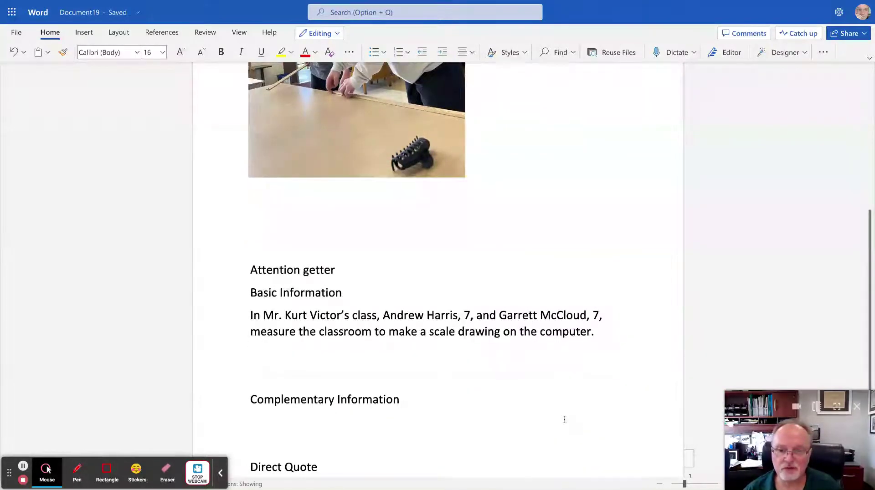
Write that both students 'signed up for the yearbook elective for the next semester.'.
left_click(254, 419)
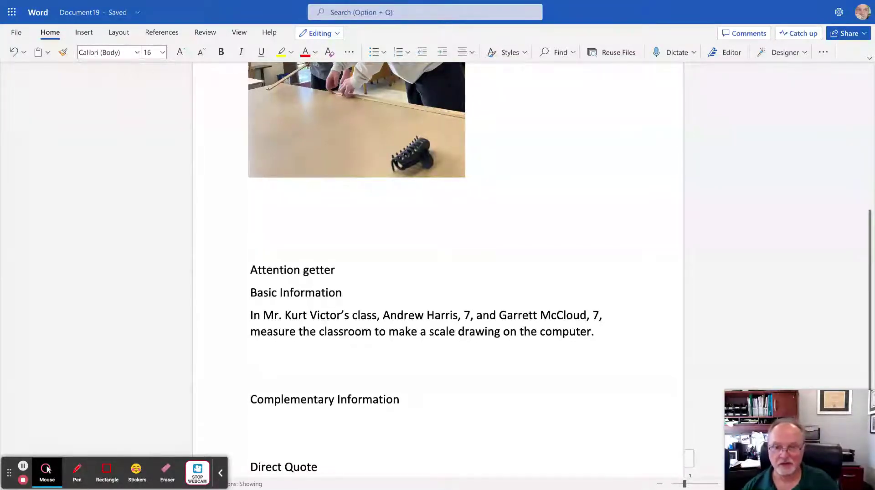
type("Both ")
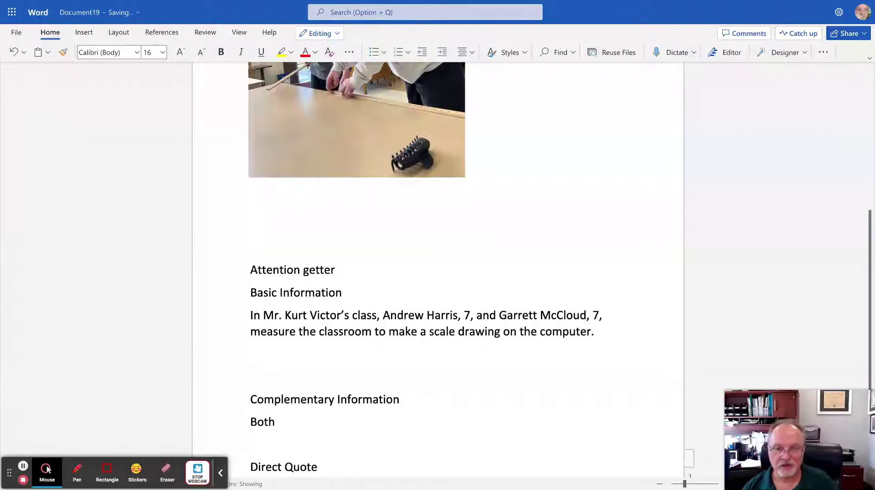
type("Andrew")
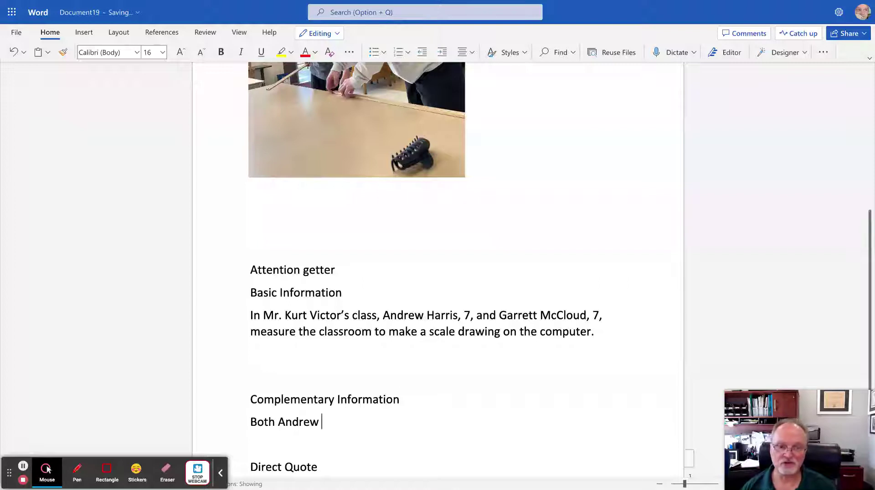
type(" and G")
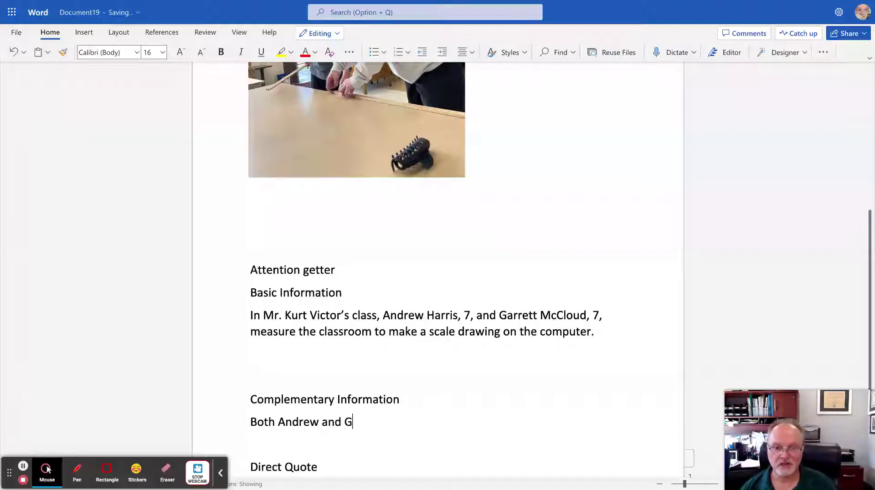
type("arrett retu")
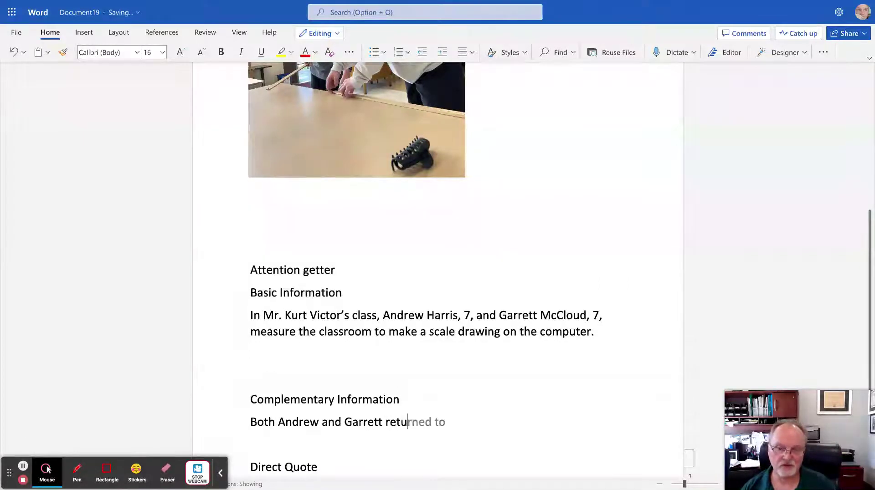
key("BackSpace")
key("BackSpace")
key("BackSpace")
key("BackSpace")
type("sin")
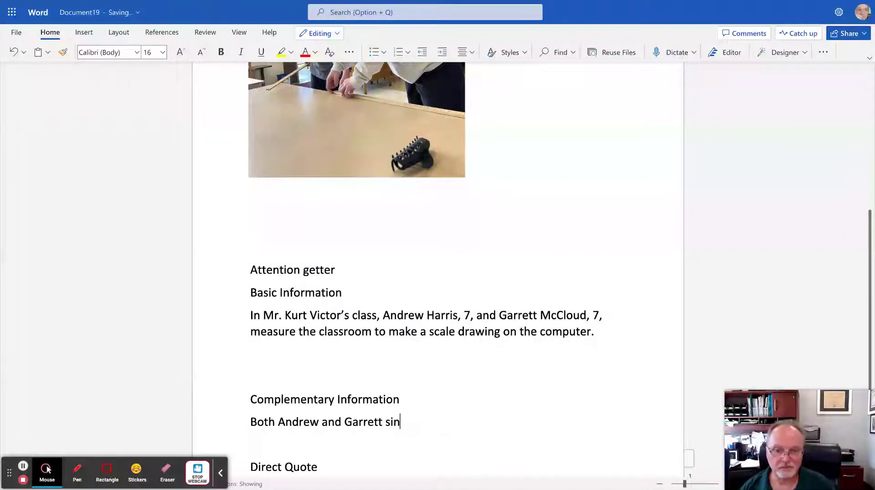
key("BackSpace")
type("gned ")
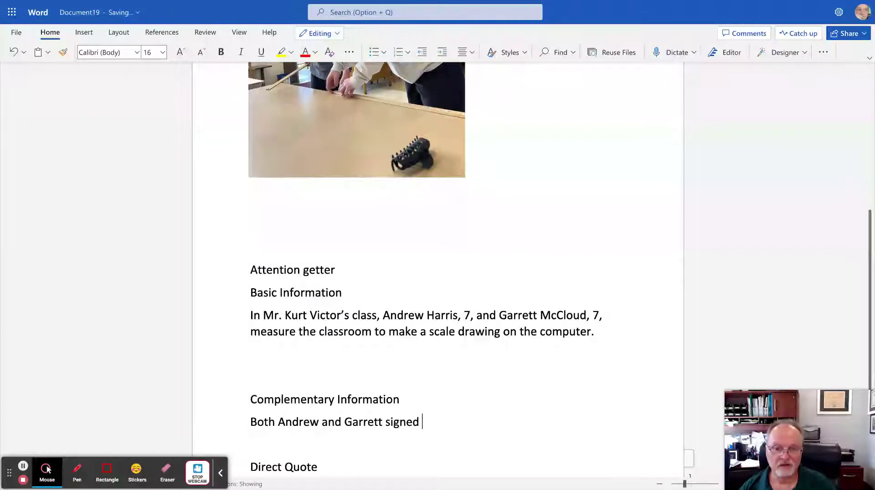
type("up for the ")
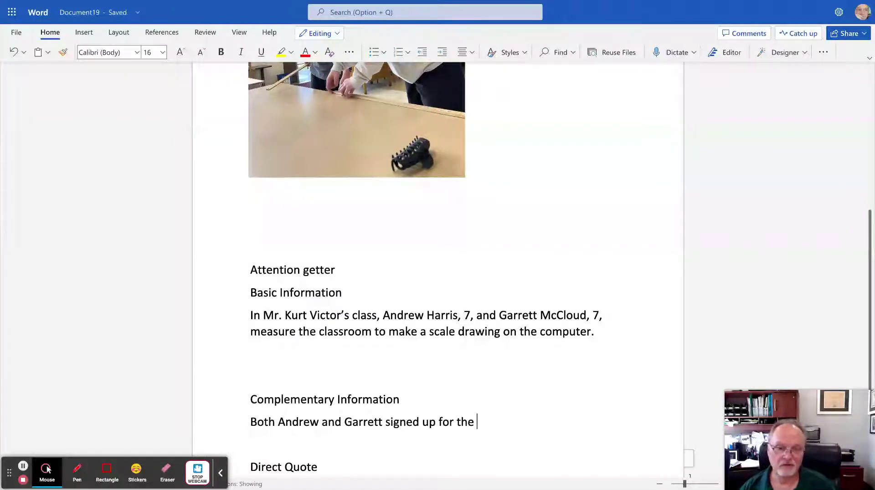
type("yearbook elec")
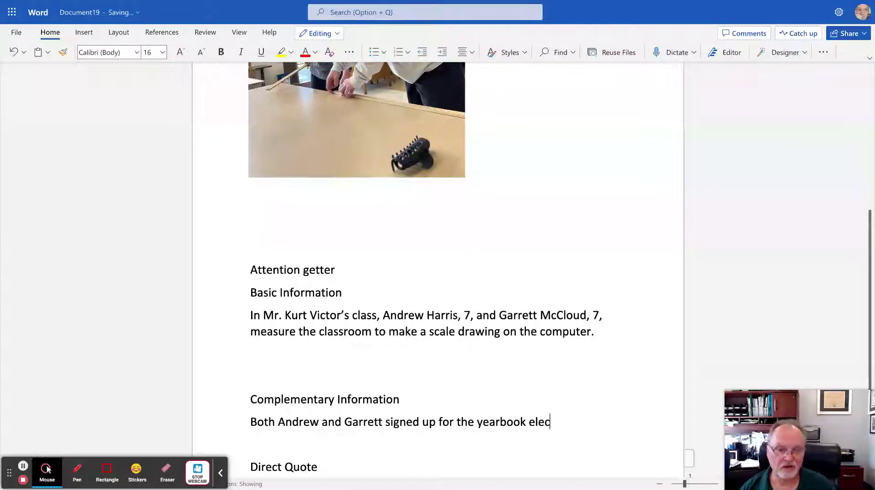
type("tive for the")
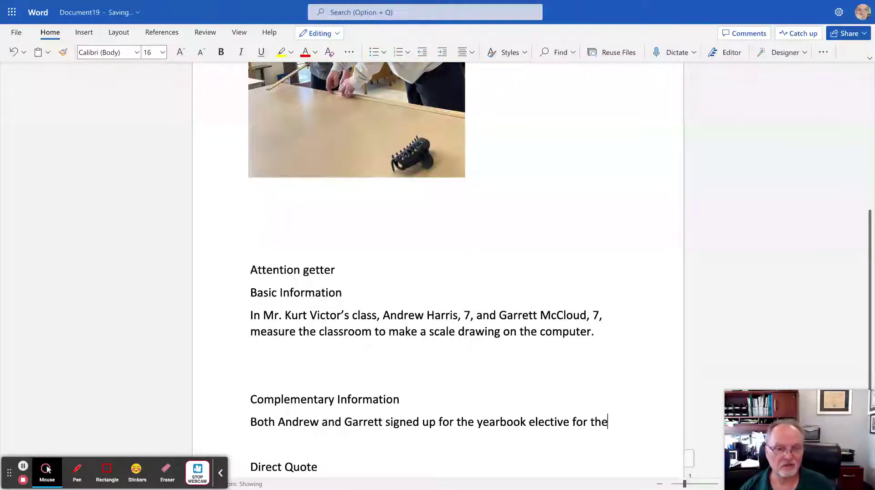
type(" next ")
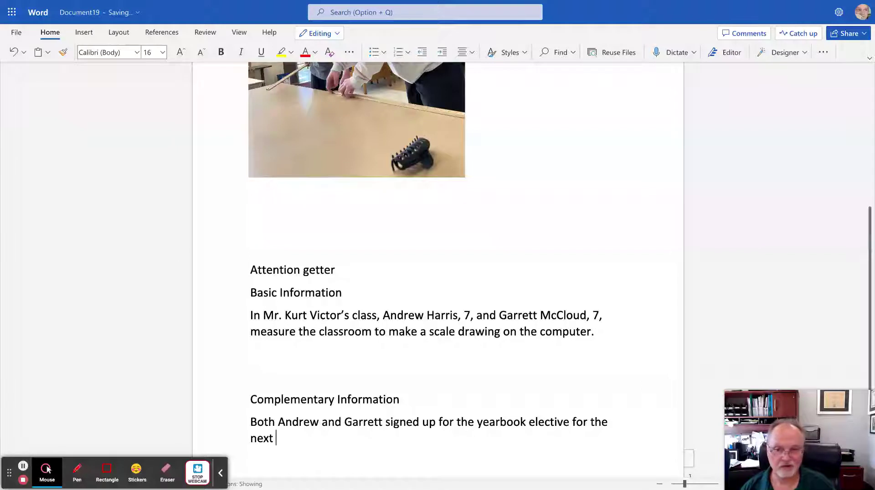
type("semester.")
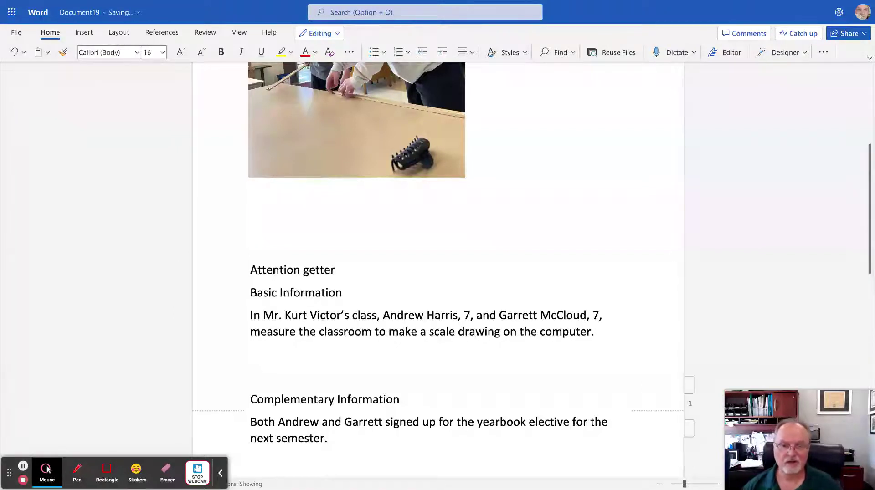
left_click_drag(869, 256, 869, 268)
scroll(869, 267, "up", 6)
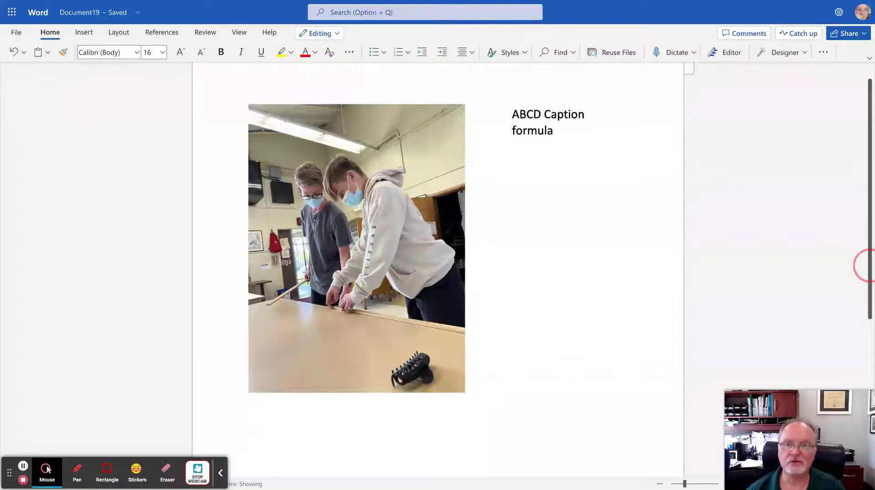
scroll(870, 266, "down", 2)
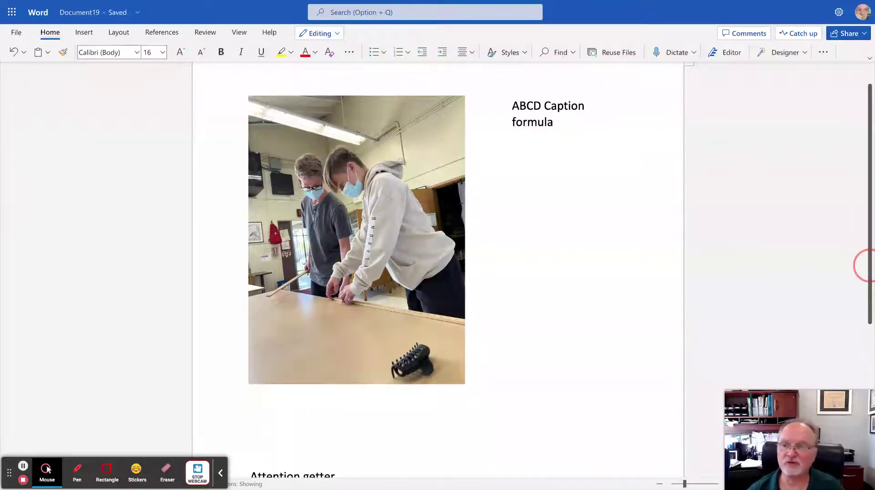
scroll(871, 266, "down", 5)
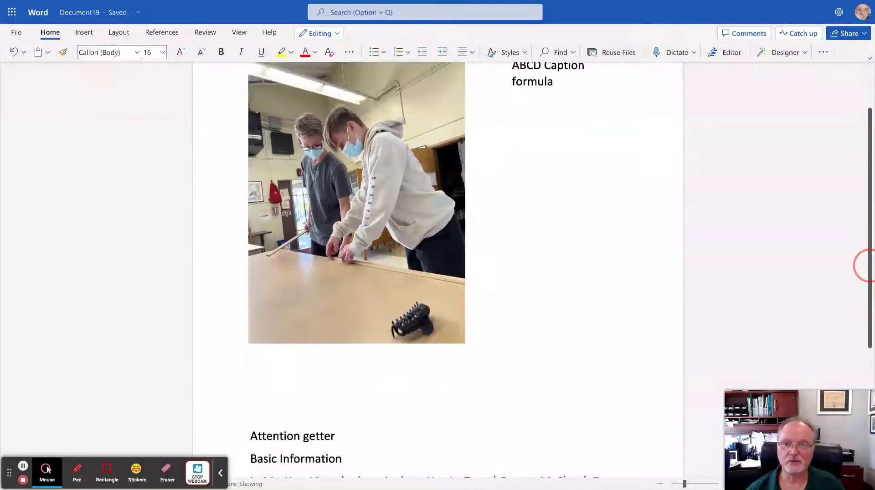
scroll(871, 266, "down", 10)
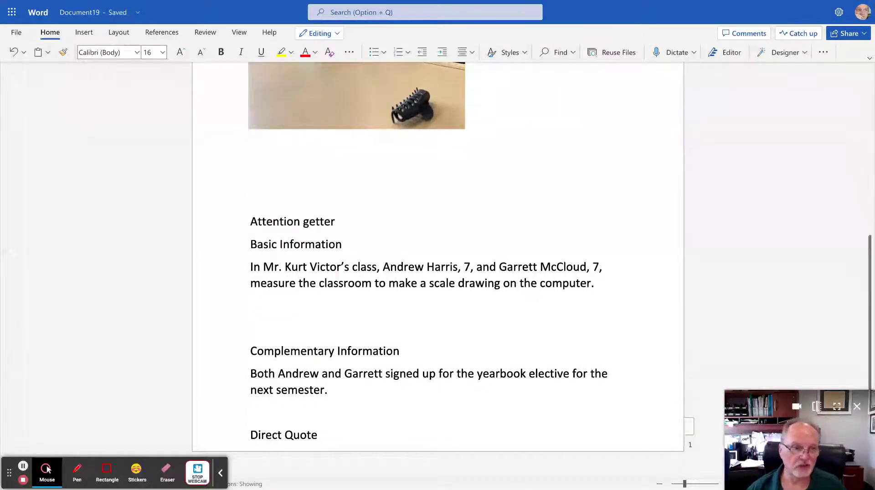
Add the attributed quote 'It was kind of boring measuring everything' under Direct Quote, plus a blank line after Attention getter.
left_click(435, 440)
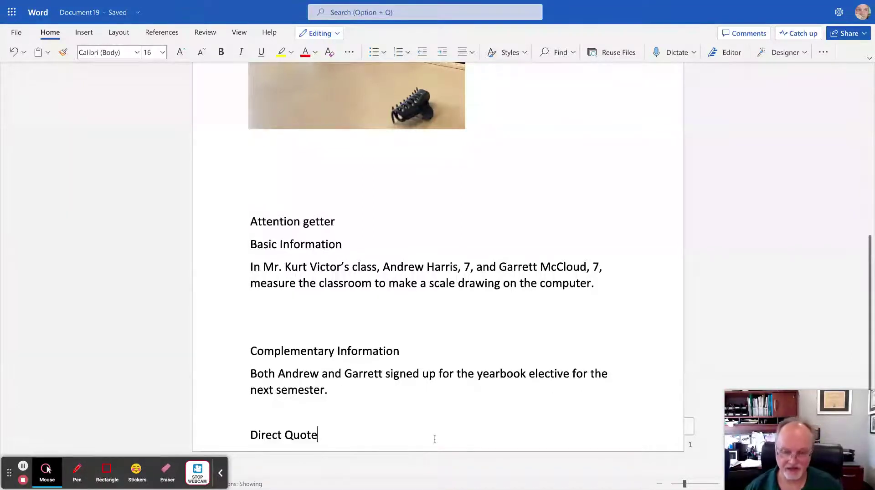
key("Return")
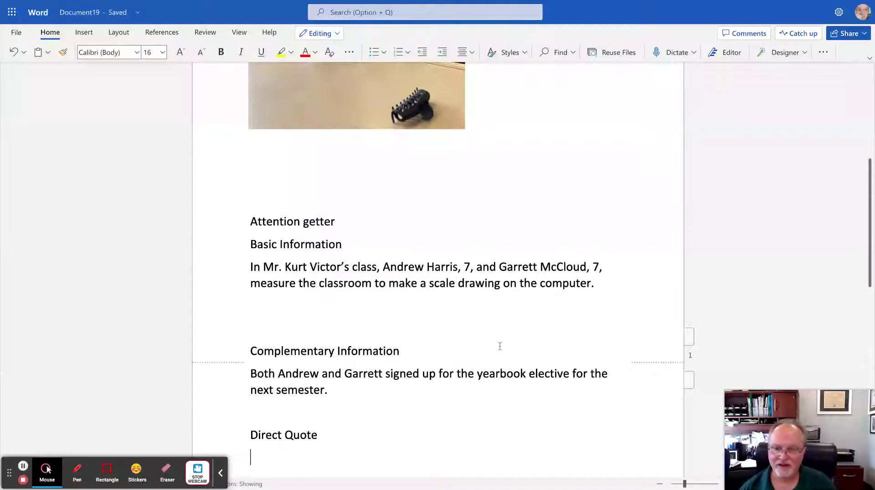
type("\"I")
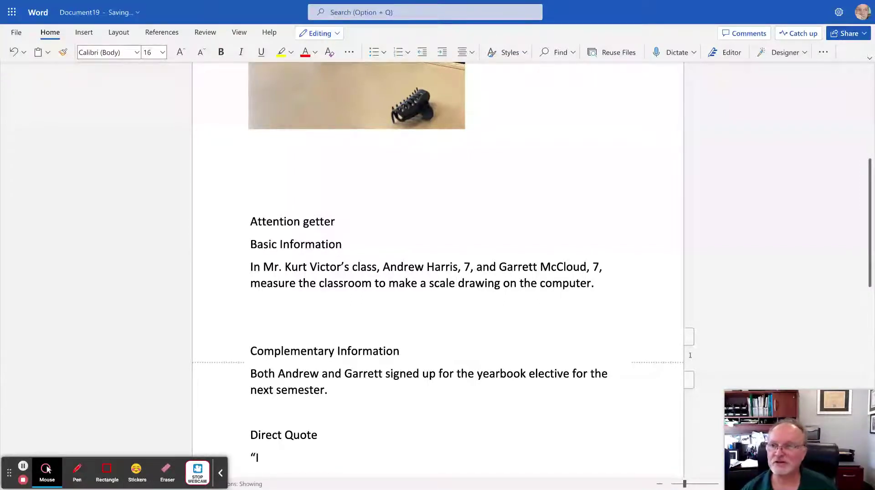
type("t ")
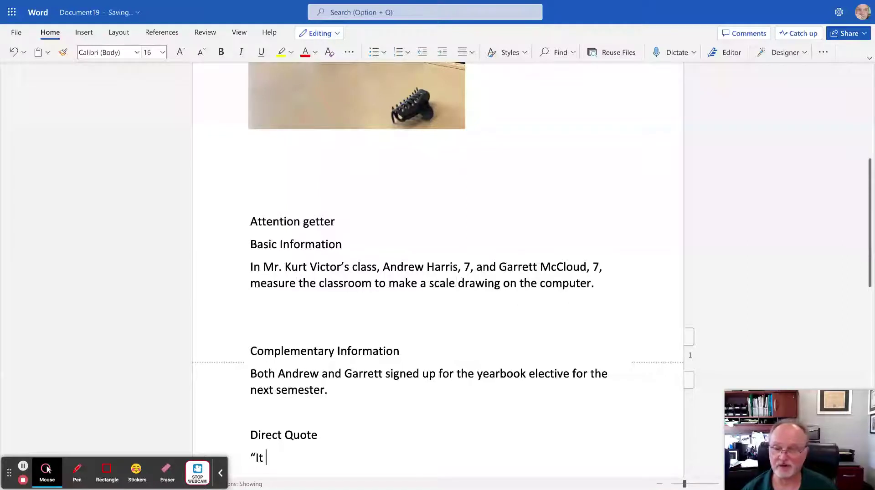
type("was kind ")
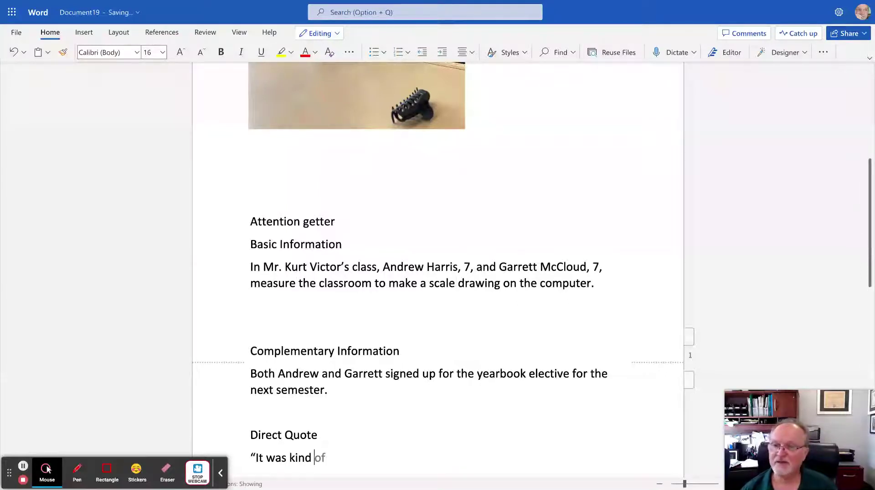
type("of boring ")
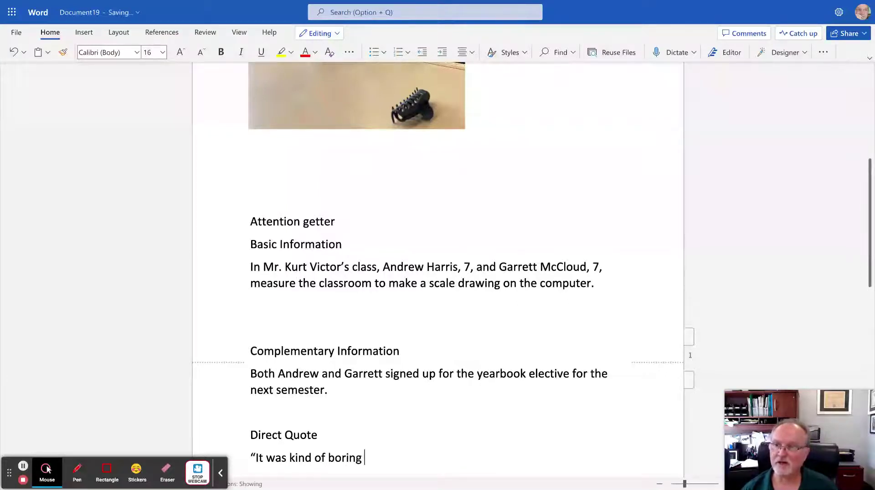
type("measurin")
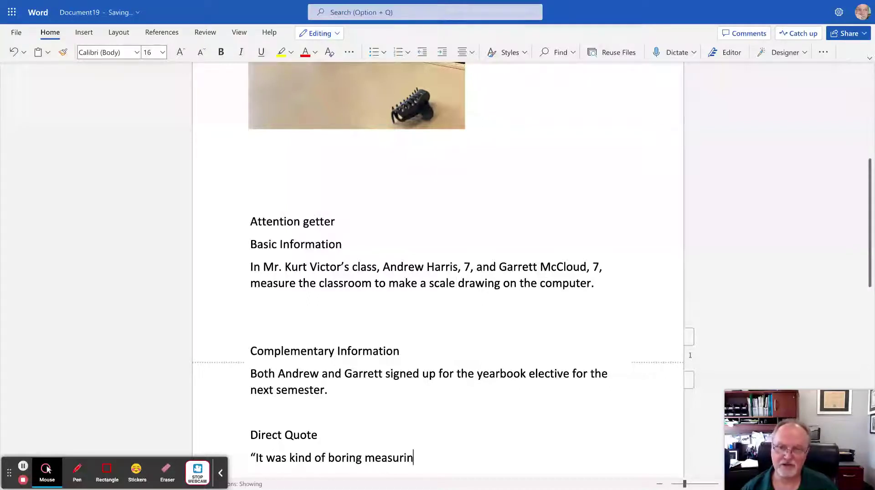
type("g everything")
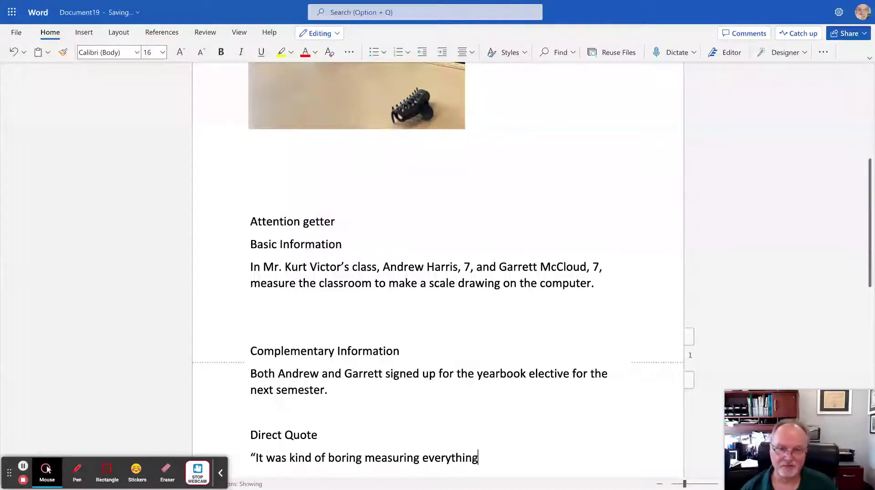
type(",” ")
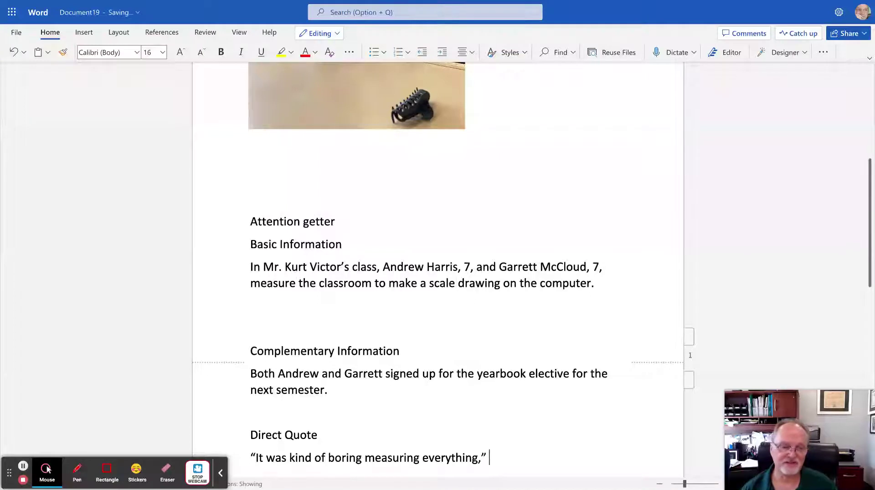
type("said ")
type("A")
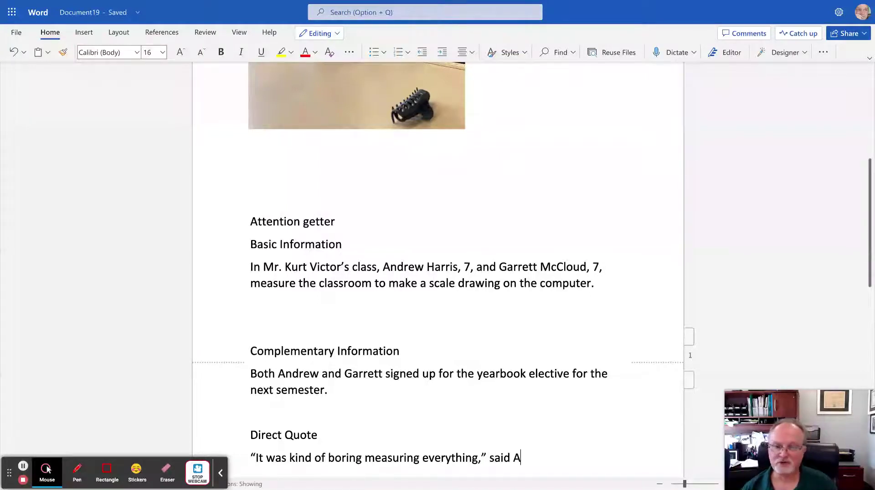
type("ndrew.")
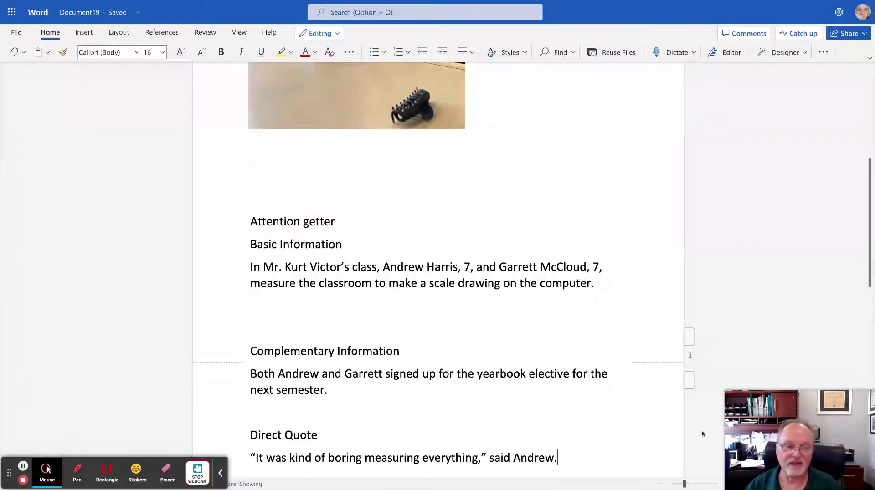
left_click(351, 221)
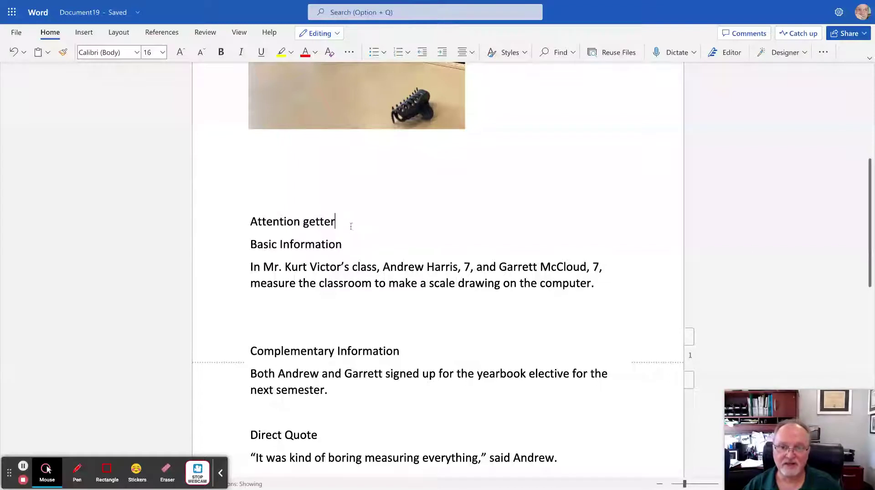
key("Return")
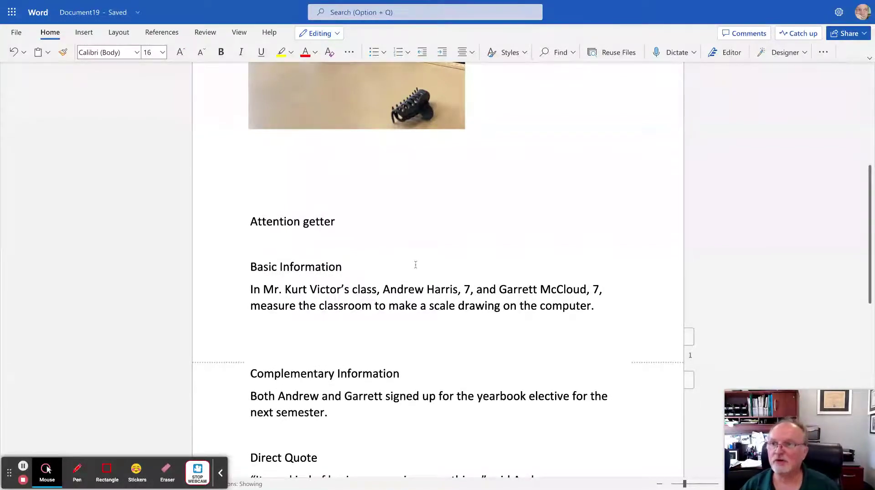
Enter the title 'Working together' below Attention getter and select the Attention getter label line.
left_click(871, 233)
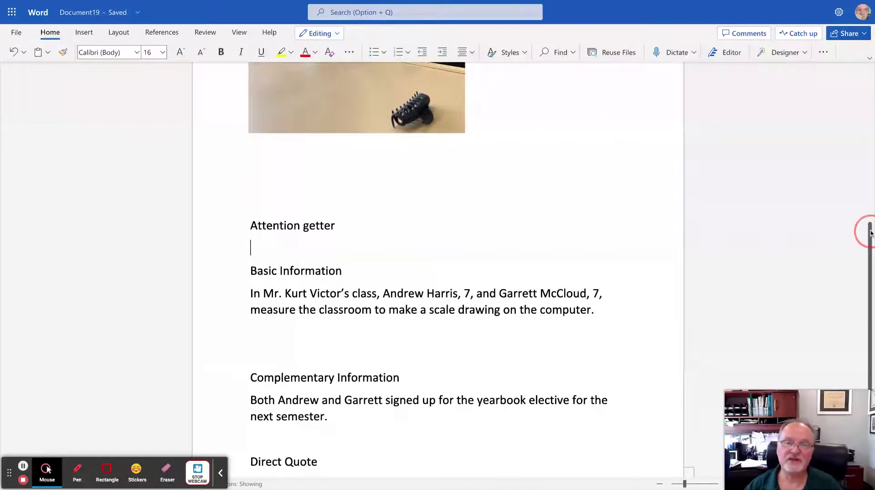
scroll(871, 233, "up", 5)
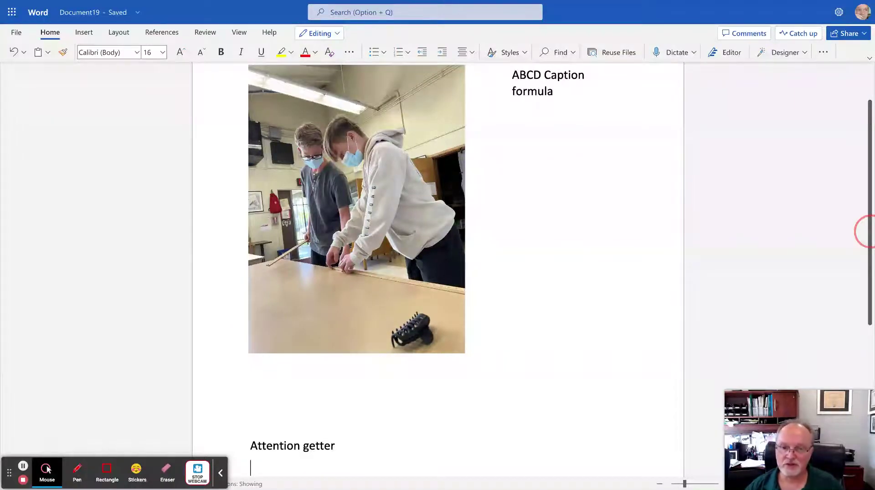
scroll(868, 232, "down", 2)
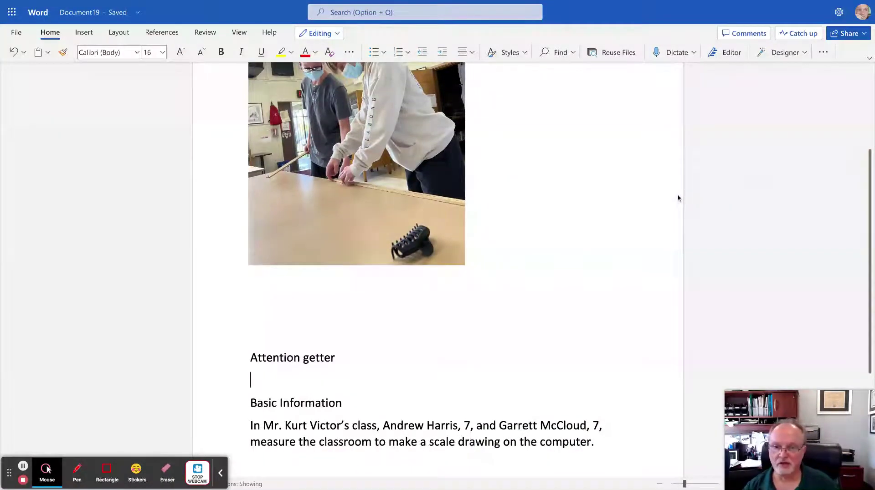
type("Working to")
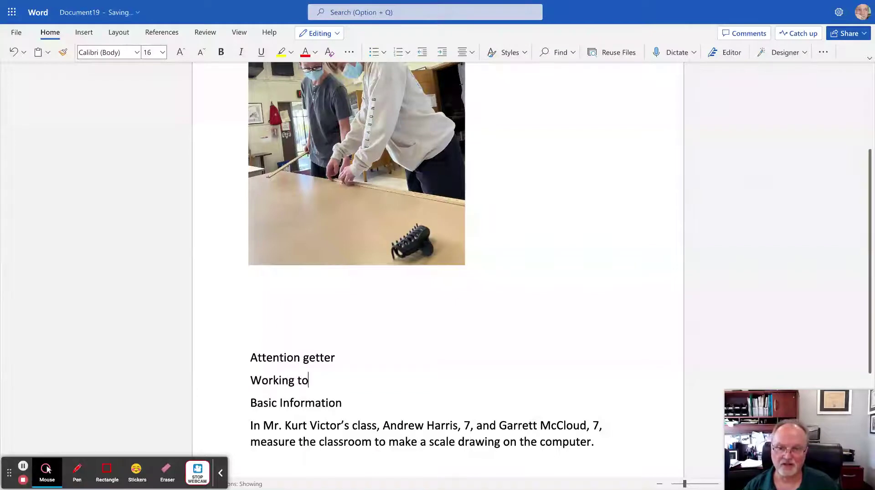
type("gether")
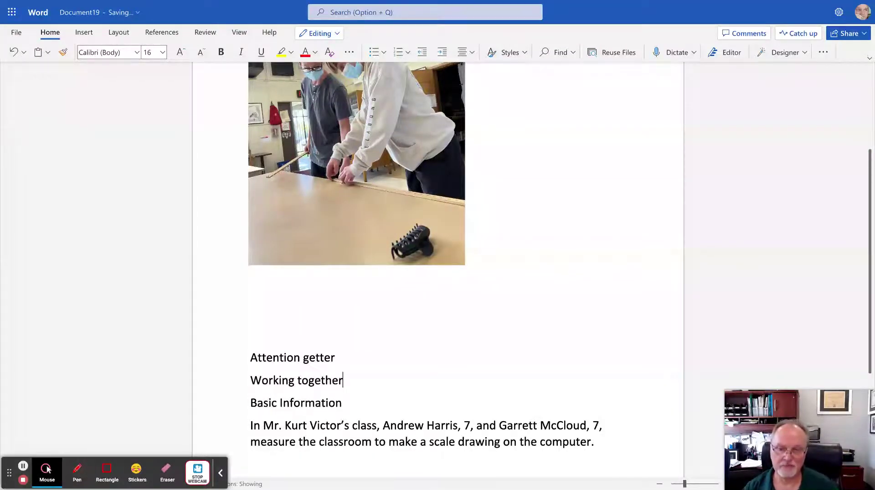
left_click_drag(342, 357, 213, 359)
Delete the Attention getter, Basic Information, Complementary Information and Direct Quote label lines, merging the text.
key("BackSpace")
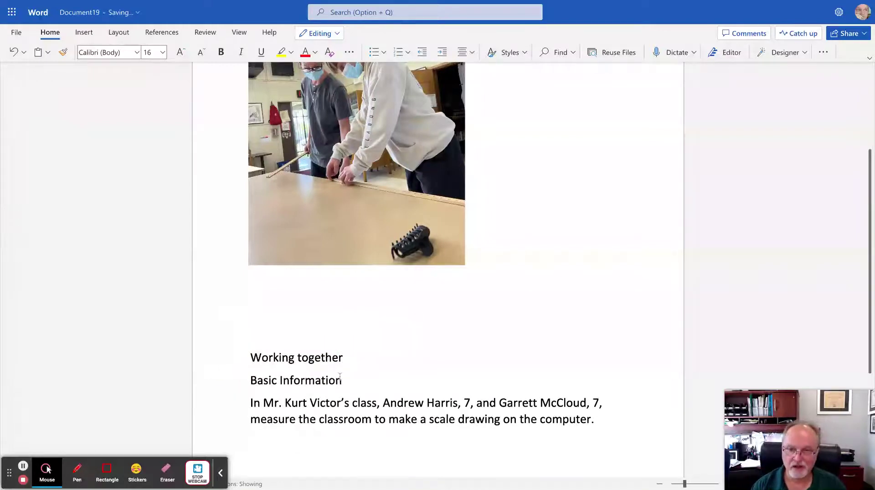
left_click_drag(346, 379, 223, 383)
key("BackSpace")
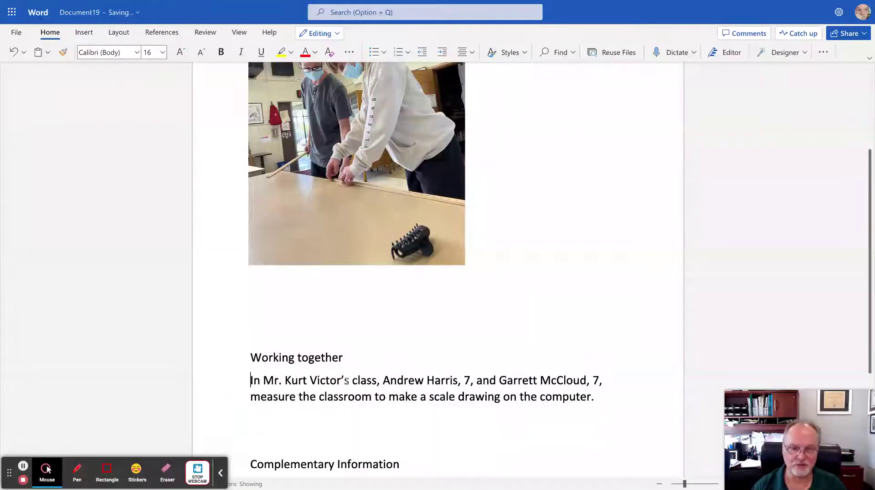
left_click(253, 463)
left_click_drag(406, 464, 248, 384)
key("BackSpace")
key("BackSpace")
key("BackSpace")
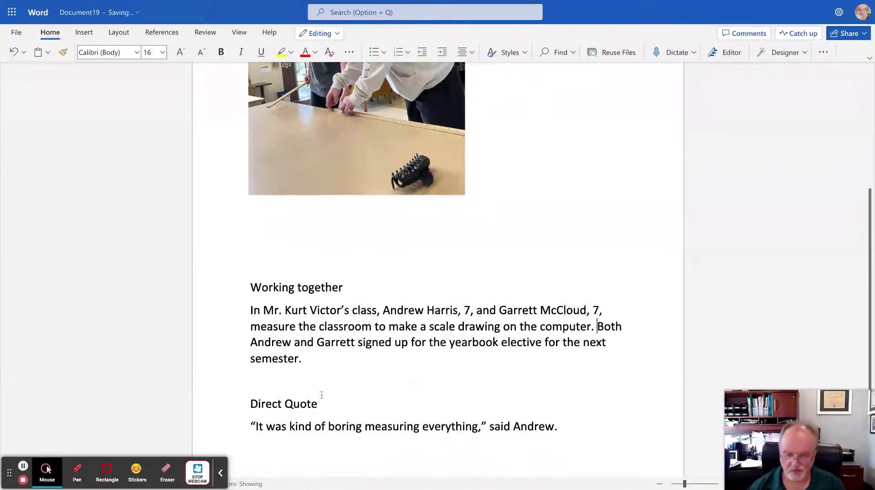
left_click_drag(342, 406, 253, 404)
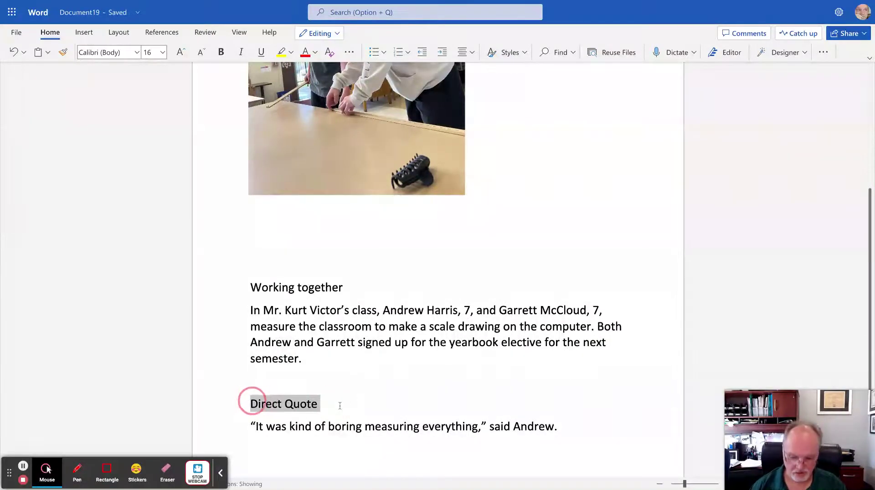
key("BackSpace")
key("BackSpace")
key("BackSpace")
key("BackSpace")
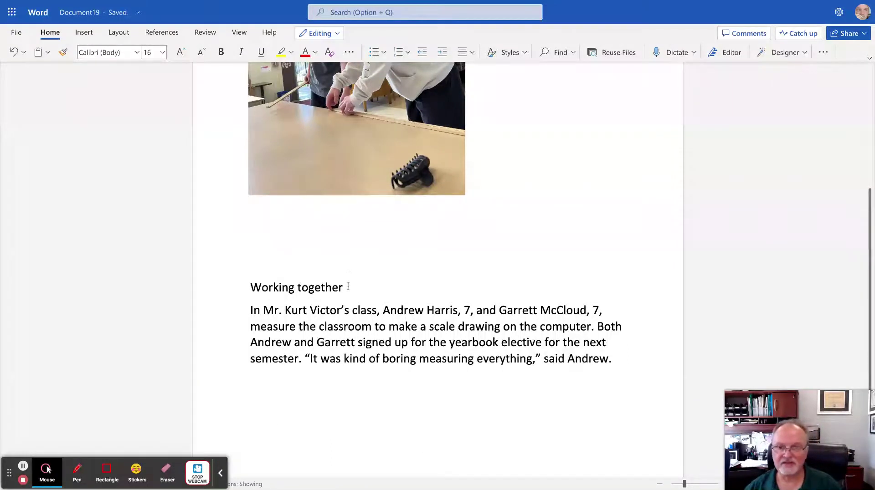
Apply red font colour and Bold to the 'Working together' heading line.
left_click_drag(348, 286, 244, 287)
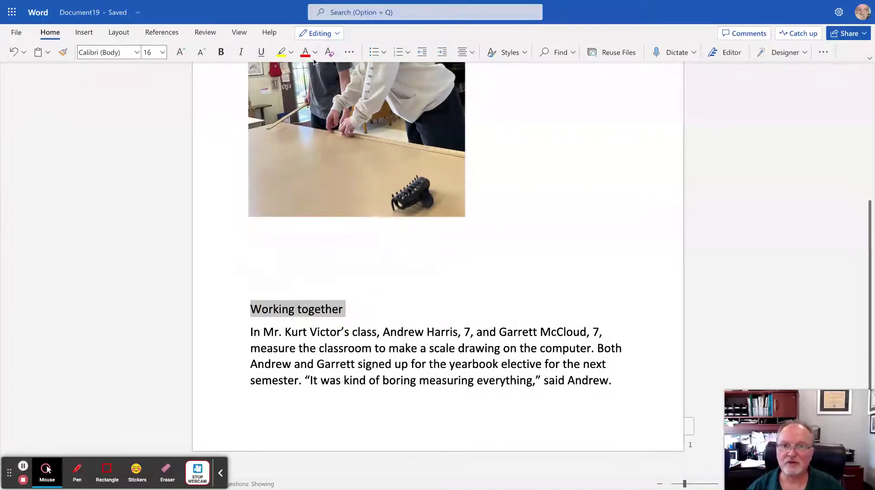
left_click(306, 54)
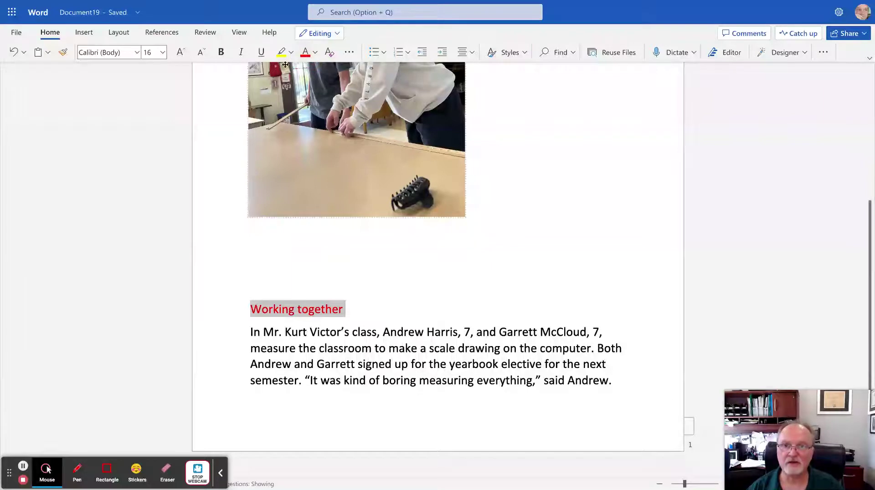
left_click(221, 53)
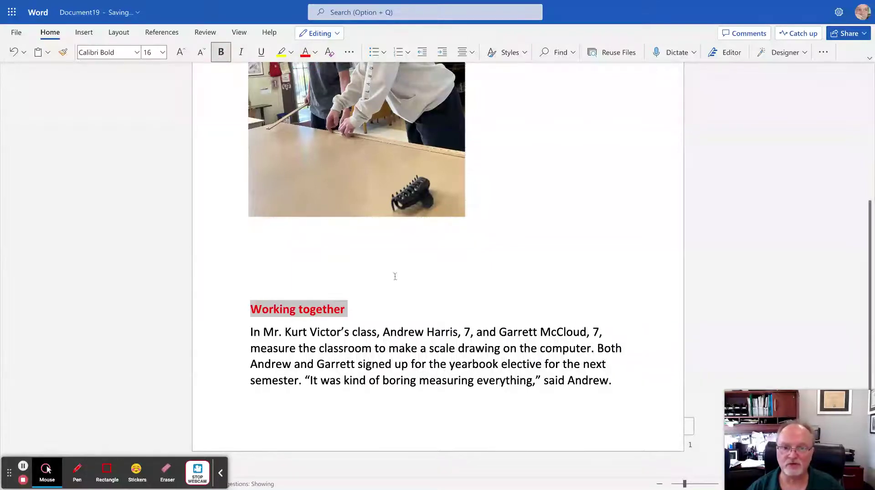
left_click(391, 332)
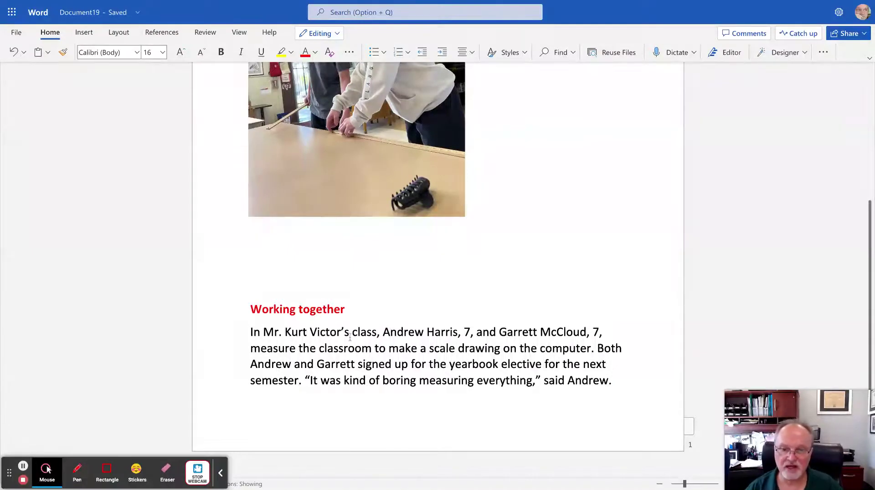
left_click_drag(350, 336, 274, 335)
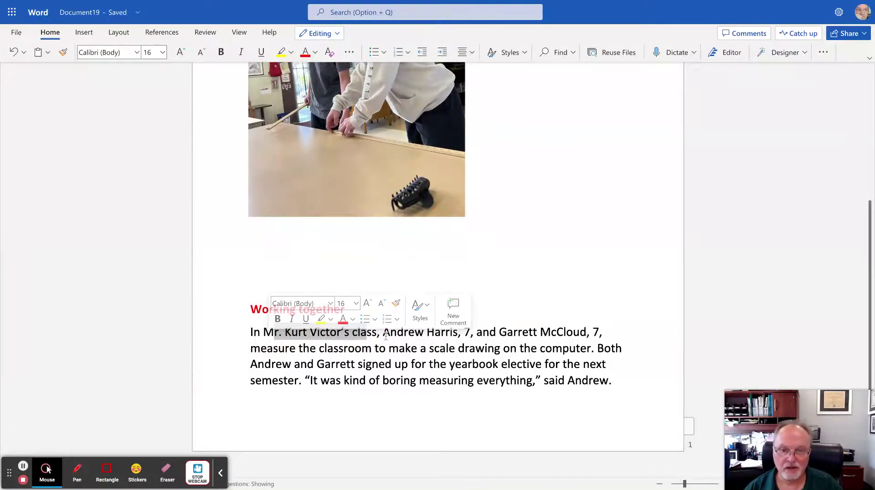
left_click_drag(386, 335, 615, 336)
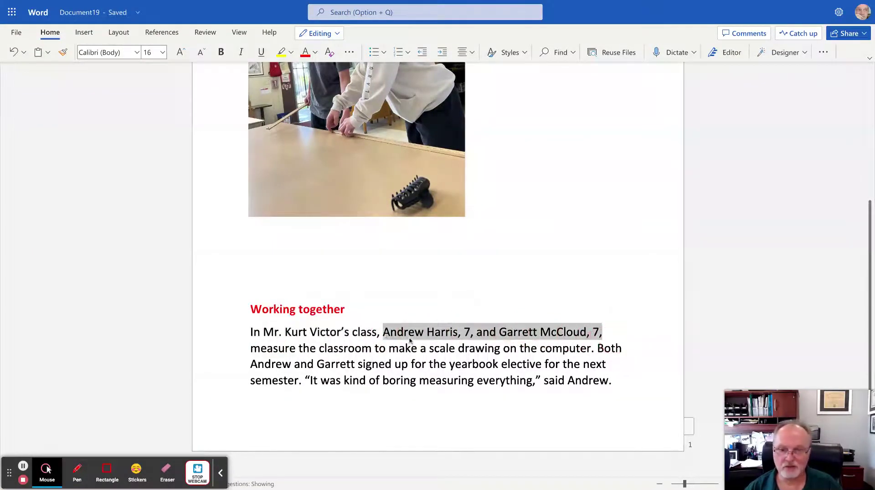
left_click_drag(250, 350, 593, 348)
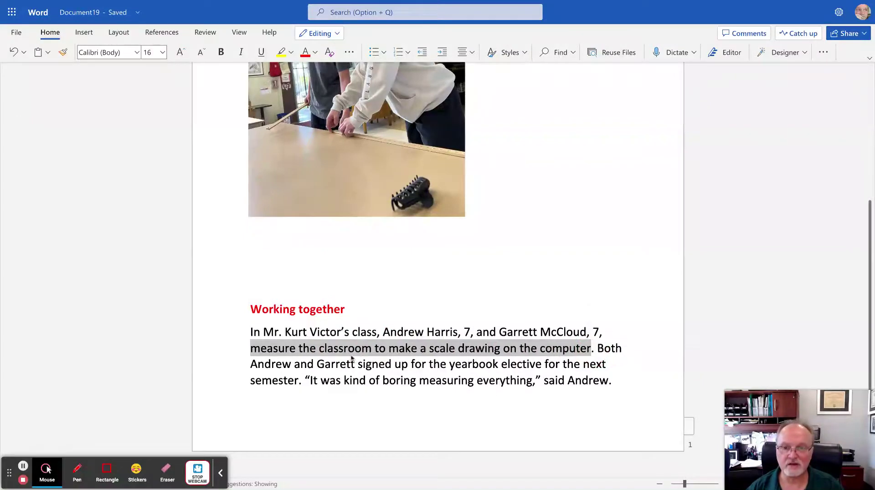
double_click(272, 349)
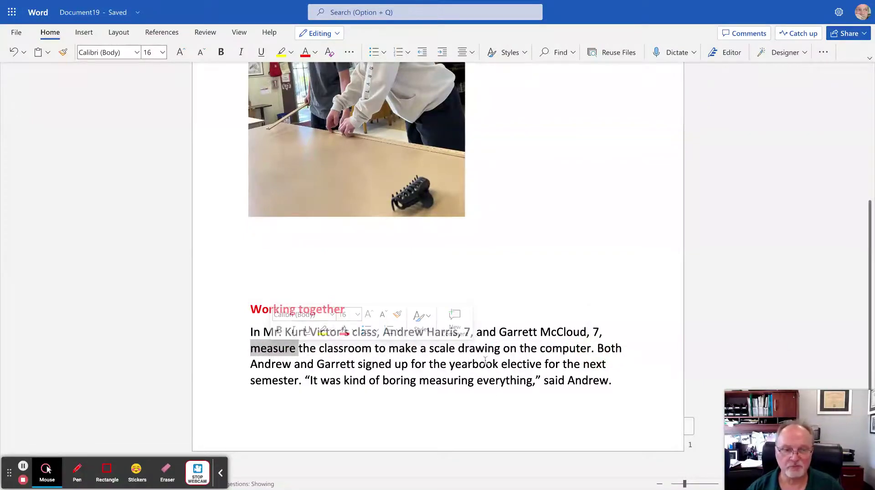
left_click_drag(600, 348, 304, 385)
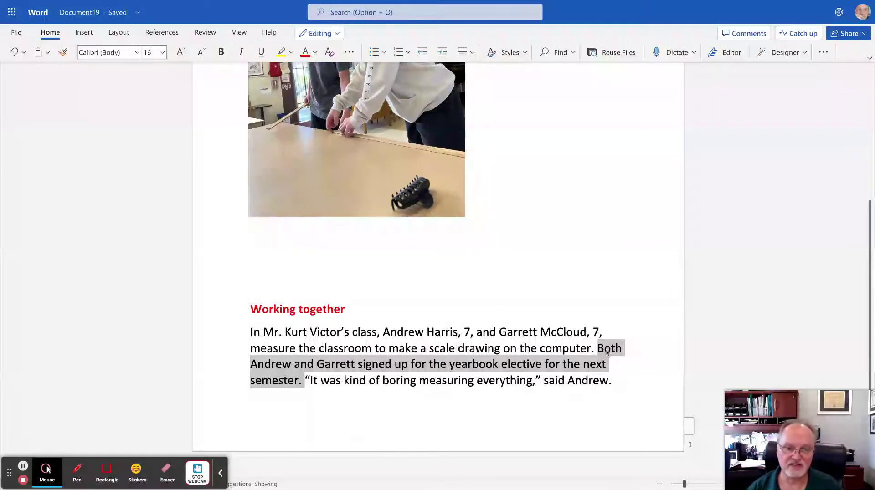
left_click(490, 391)
left_click_drag(303, 383, 622, 382)
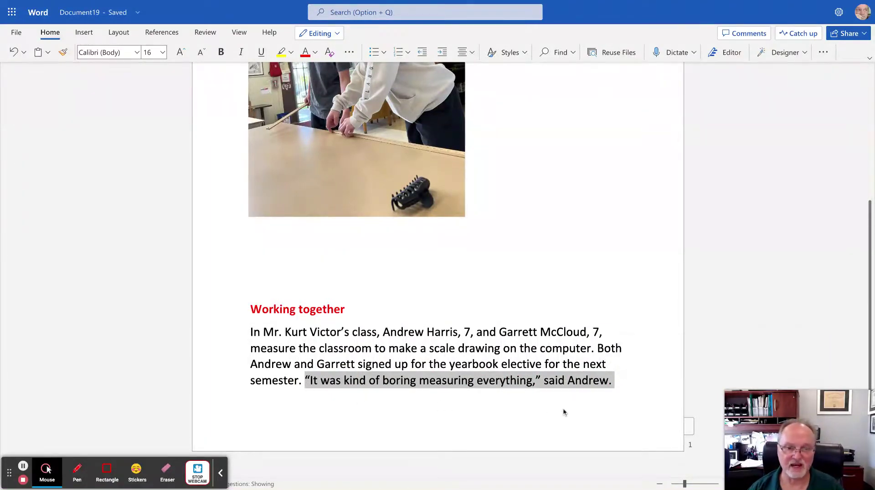
left_click(610, 390)
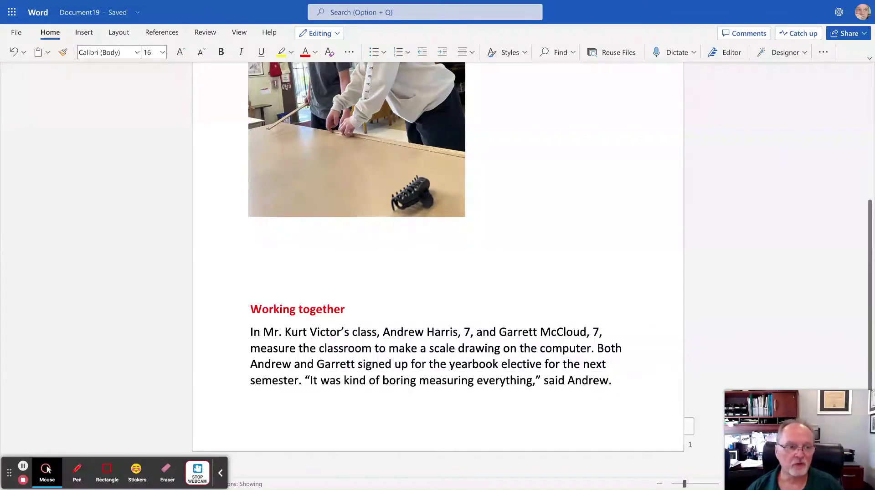
scroll(868, 332, "up", 5)
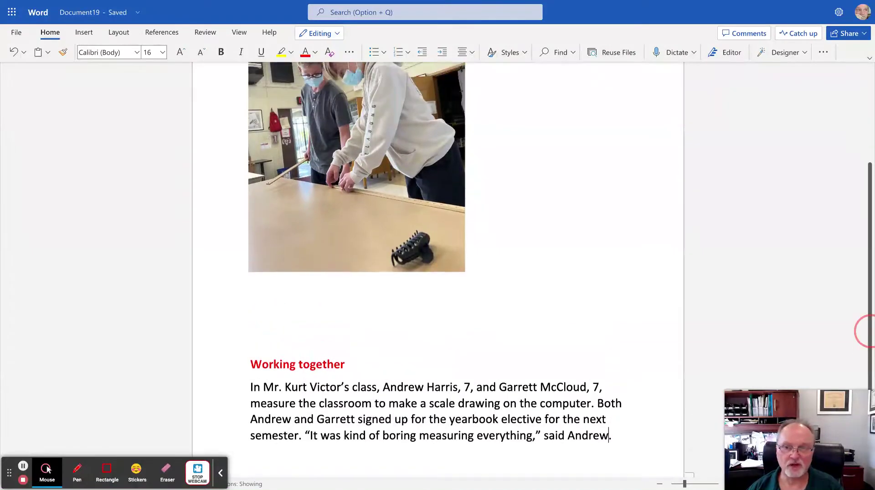
scroll(868, 331, "up", 1)
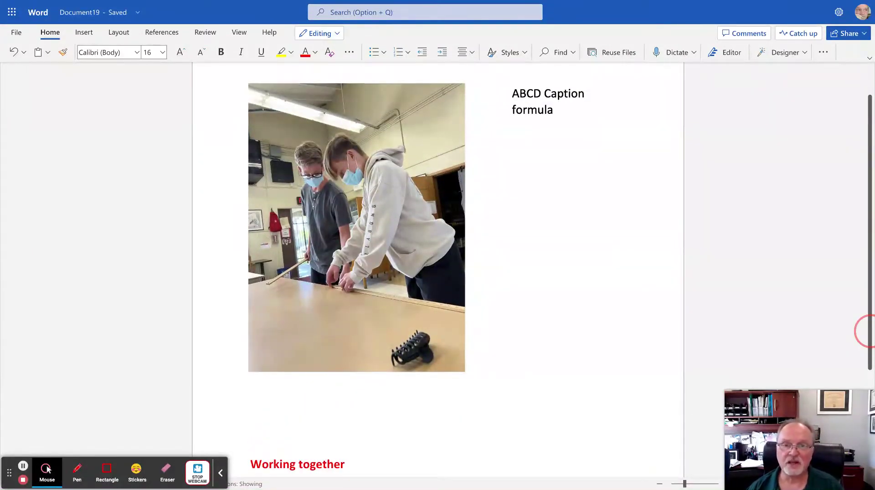
scroll(868, 332, "down", 5)
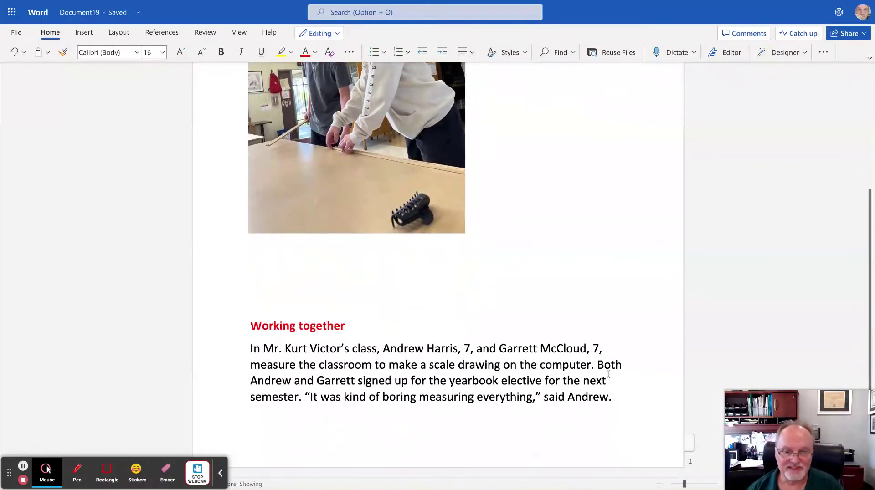
left_click_drag(597, 366, 305, 401)
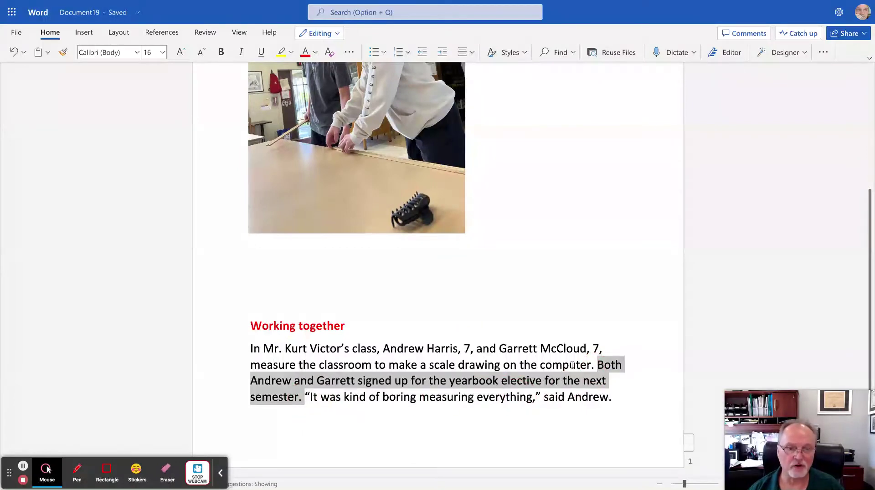
left_click_drag(869, 367, 869, 343)
scroll(869, 342, "up", 3)
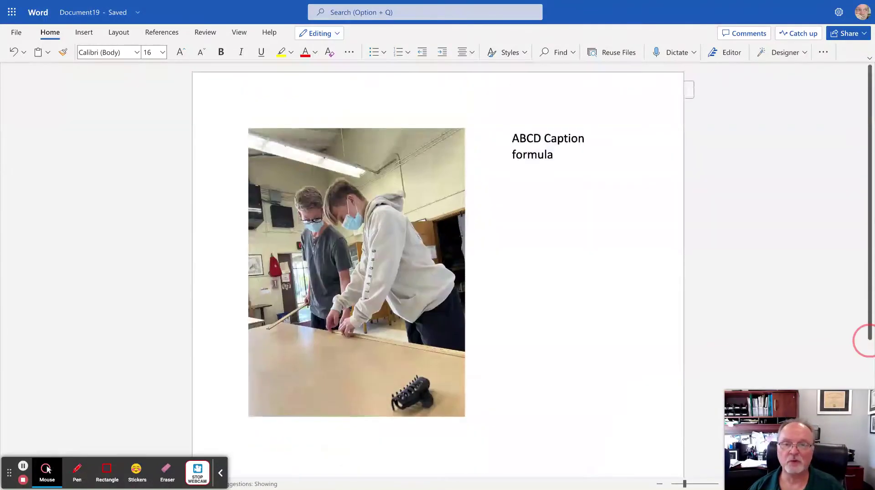